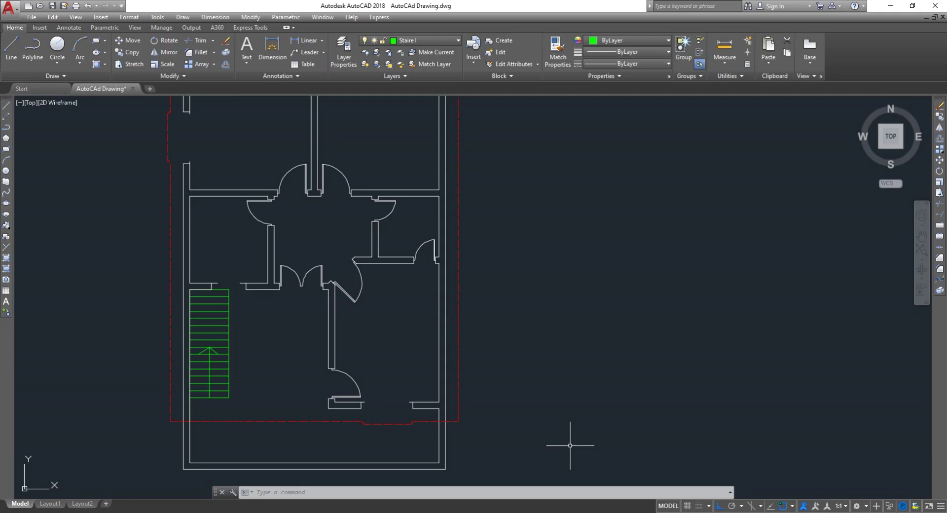
# - Open the layer manager with LA and turn off the green Staire I layer
pyautogui.scroll(5, 175, 388)
pyautogui.scroll(-3, 175, 388)
pyautogui.write('LA')
pyautogui.press('Return')
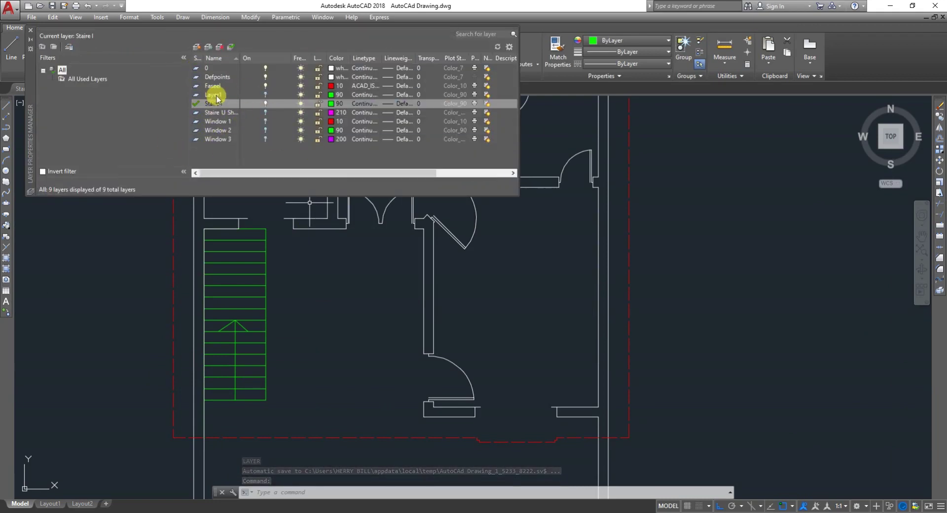
pyautogui.click(266, 104)
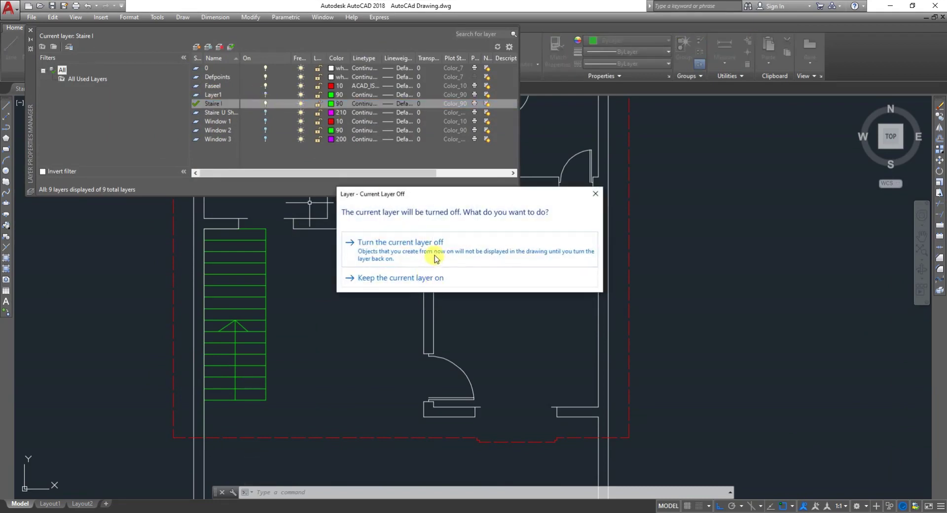
pyautogui.click(435, 257)
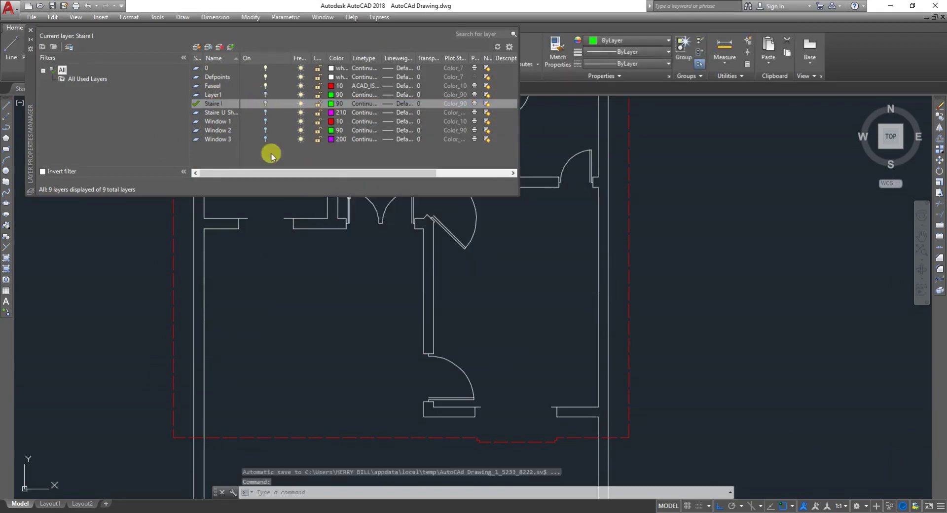
pyautogui.doubleClick(217, 95)
pyautogui.rightClick(216, 96)
pyautogui.press('Escape')
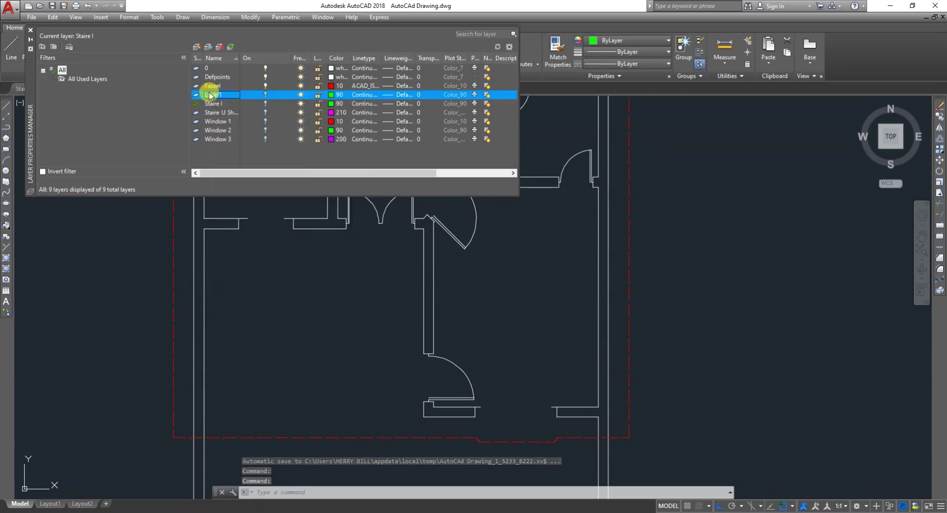
pyautogui.click(259, 108)
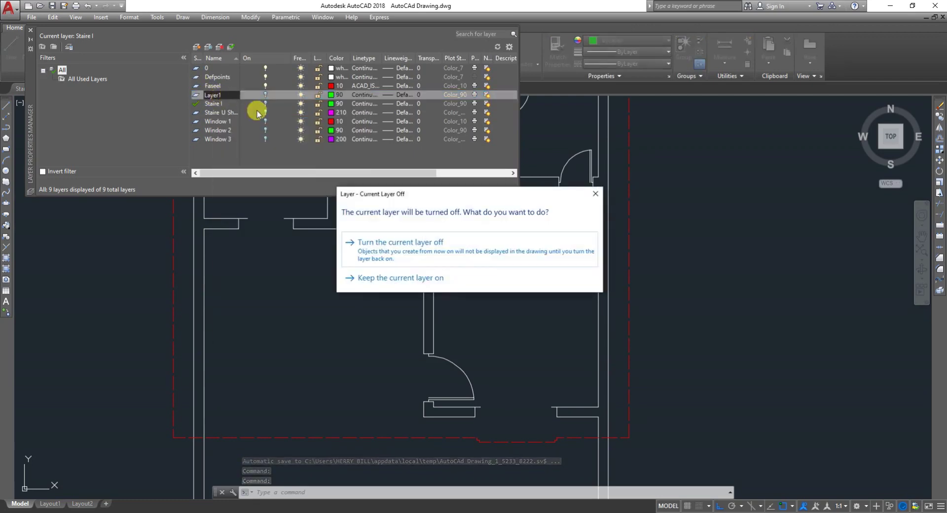
pyautogui.click(596, 193)
# - Make Layer1 the current layer and rename it Staire L
pyautogui.doubleClick(222, 98)
pyautogui.click(225, 95)
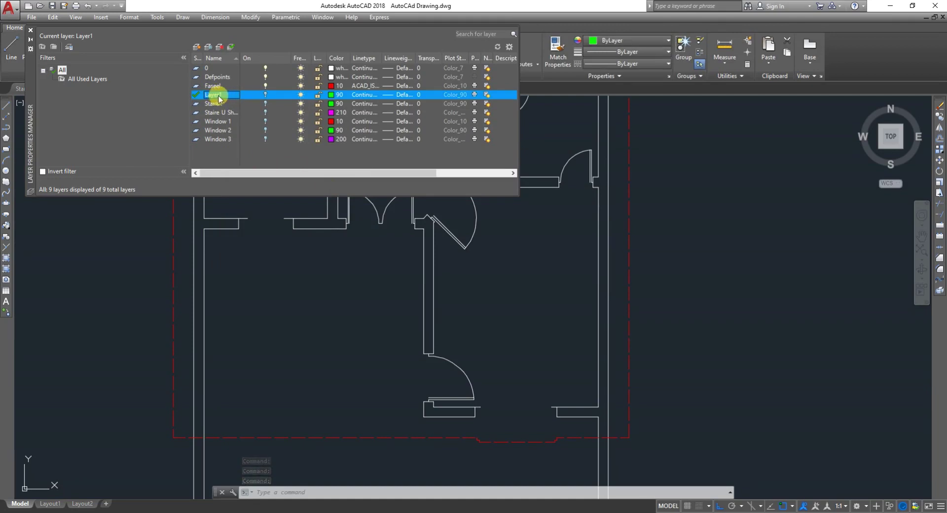
pyautogui.rightClick(211, 98)
pyautogui.click(207, 99)
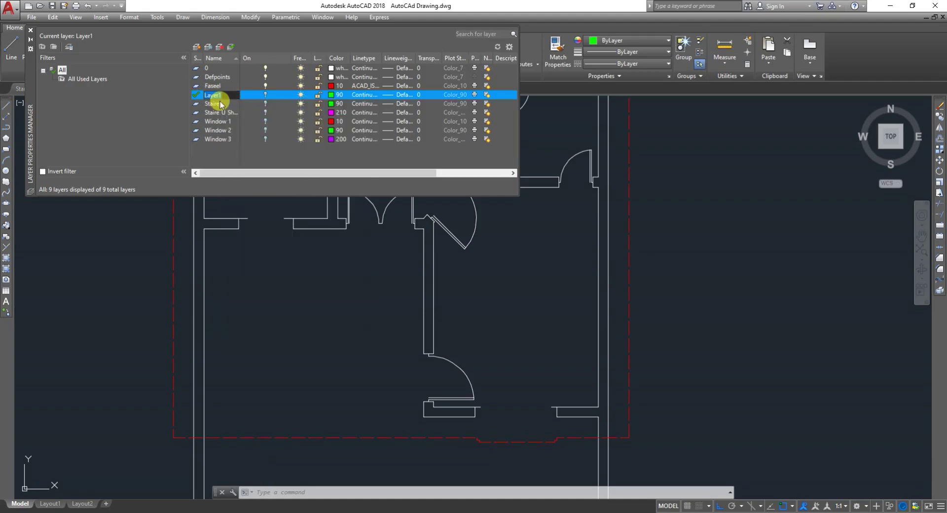
pyautogui.write('Staire L')
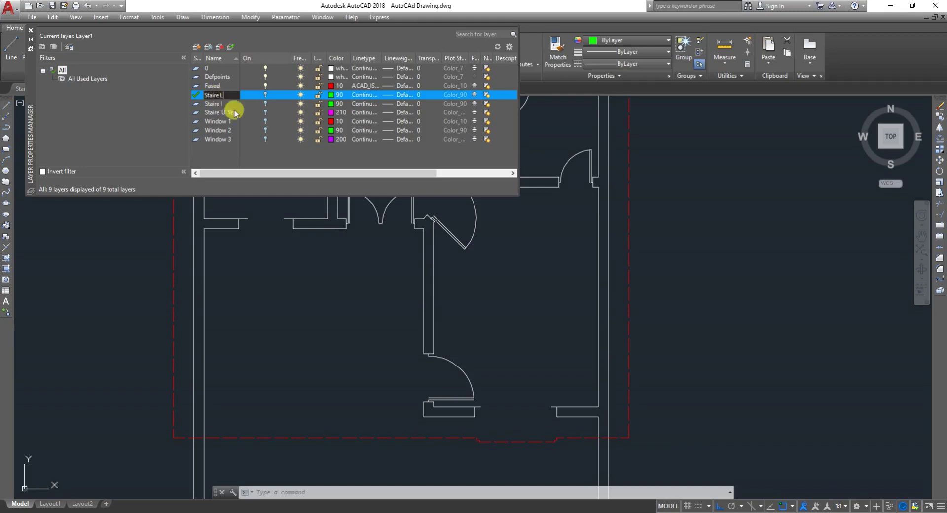
pyautogui.press('Return')
# - Give the Staire L layer cyan colour 140
pyautogui.click(329, 97)
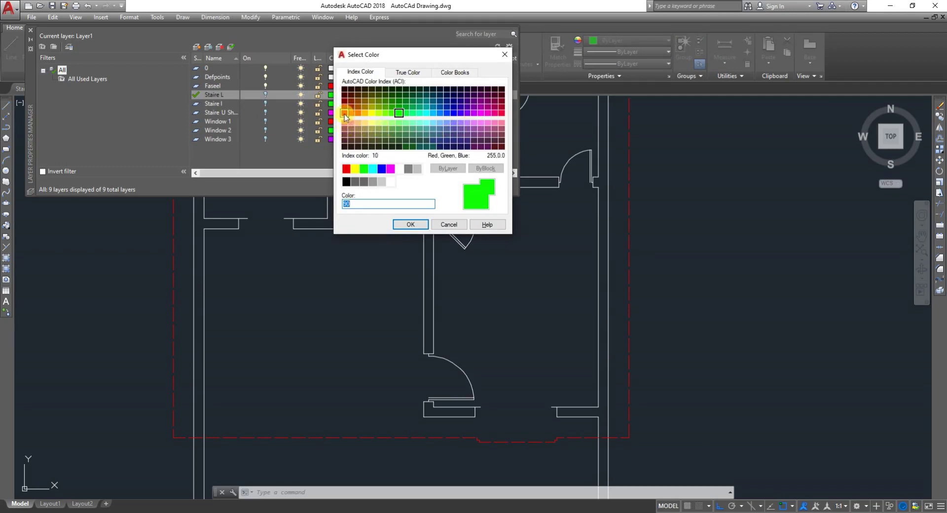
pyautogui.click(432, 116)
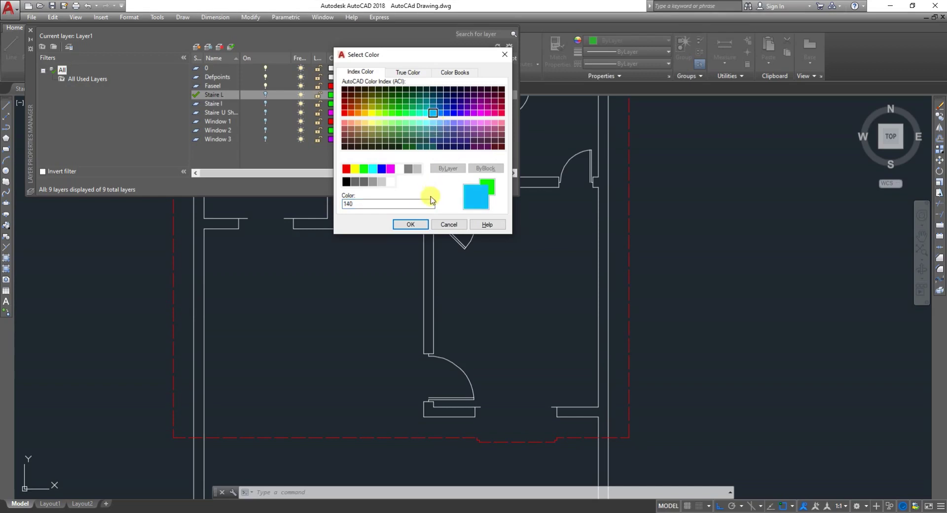
pyautogui.click(412, 225)
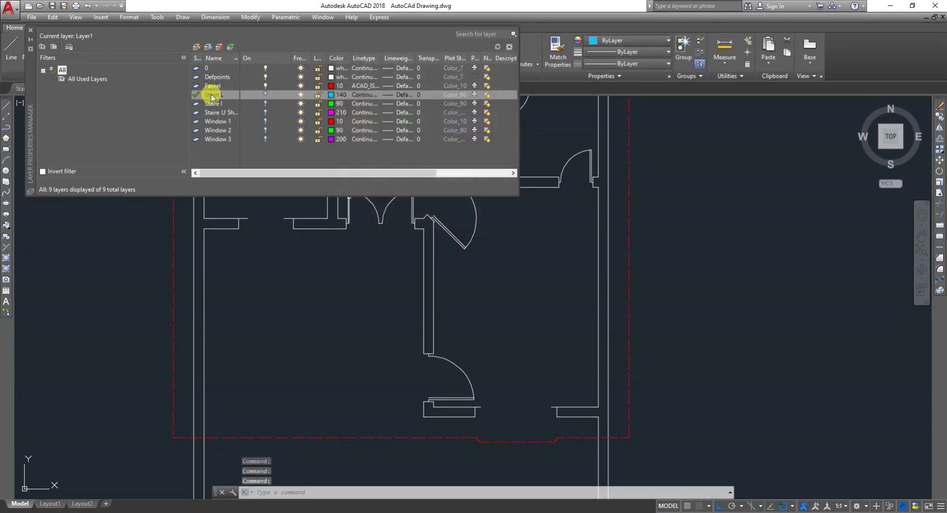
pyautogui.click(265, 95)
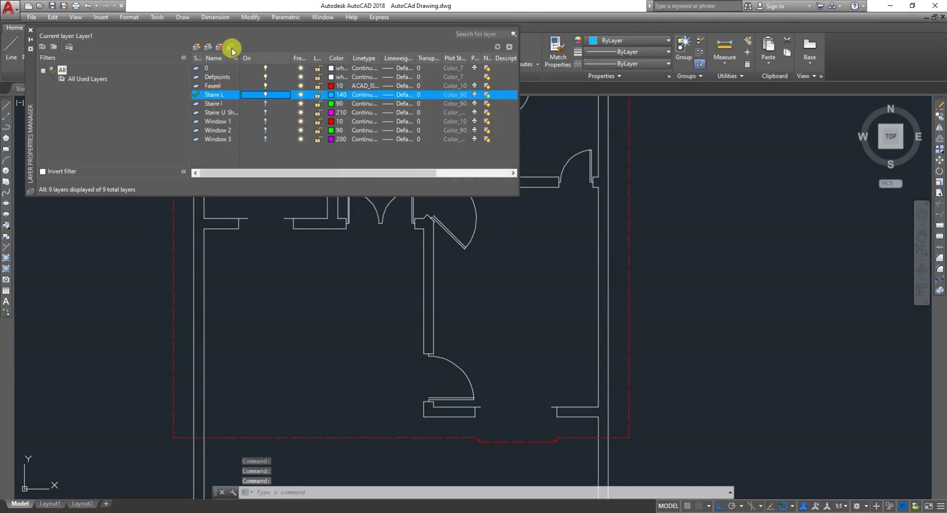
# - Draw a 4' by 4' square from the room's upper-left wall corner using four 4' lines
pyautogui.click(31, 33)
pyautogui.scroll(2, 245, 312)
pyautogui.write('l')
pyautogui.press('Return')
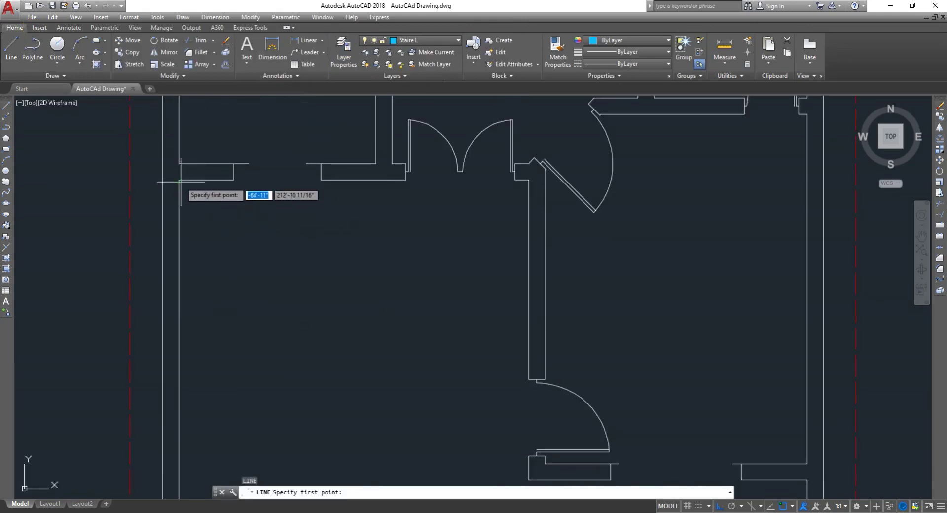
pyautogui.click(178, 180)
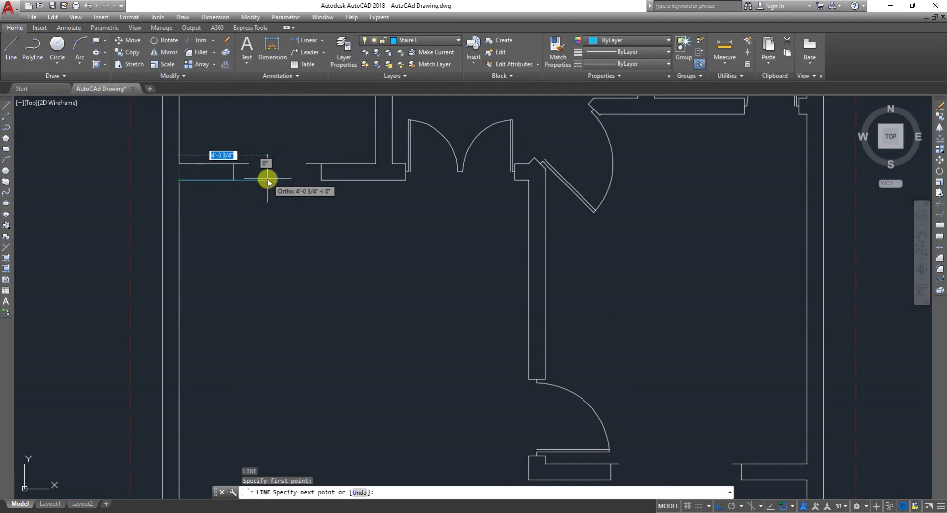
pyautogui.write("4'")
pyautogui.press('Return')
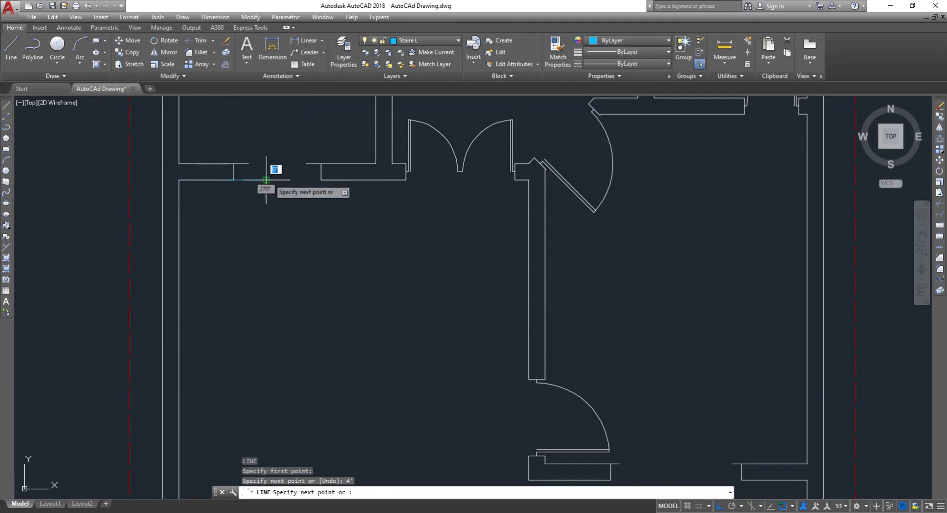
pyautogui.write("4'")
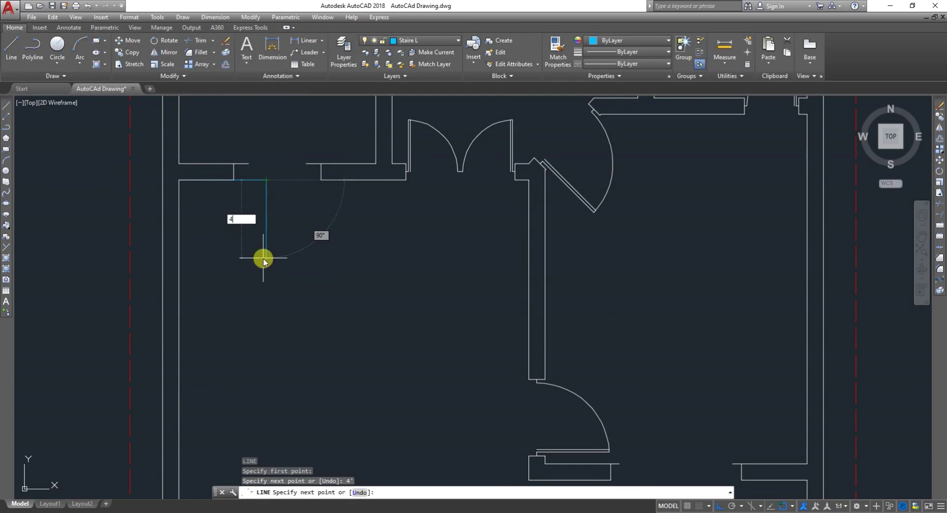
pyautogui.press('Return')
pyautogui.write("4'")
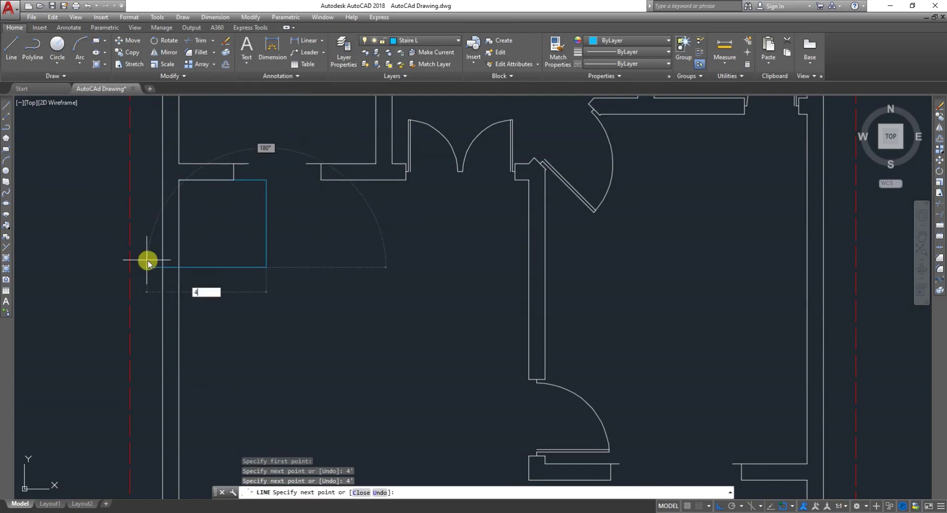
pyautogui.press('Return')
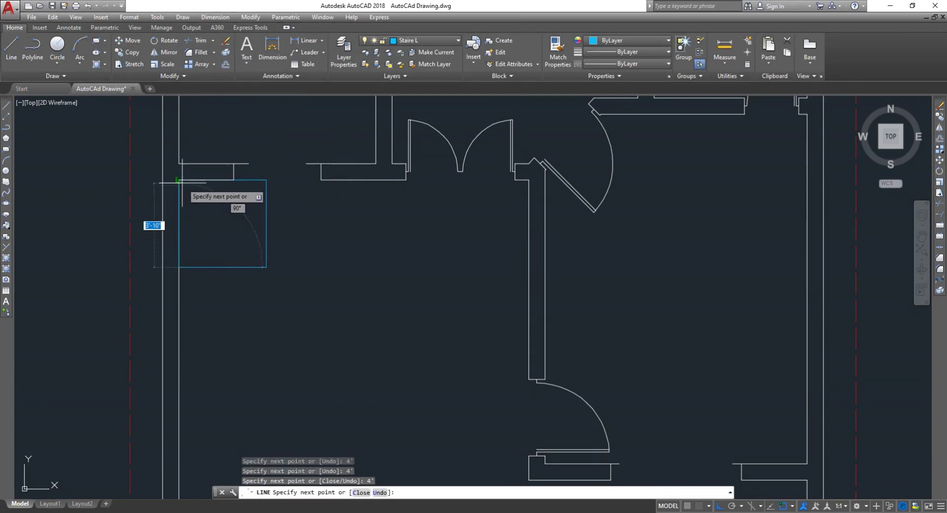
pyautogui.write("4'")
pyautogui.press('Return')
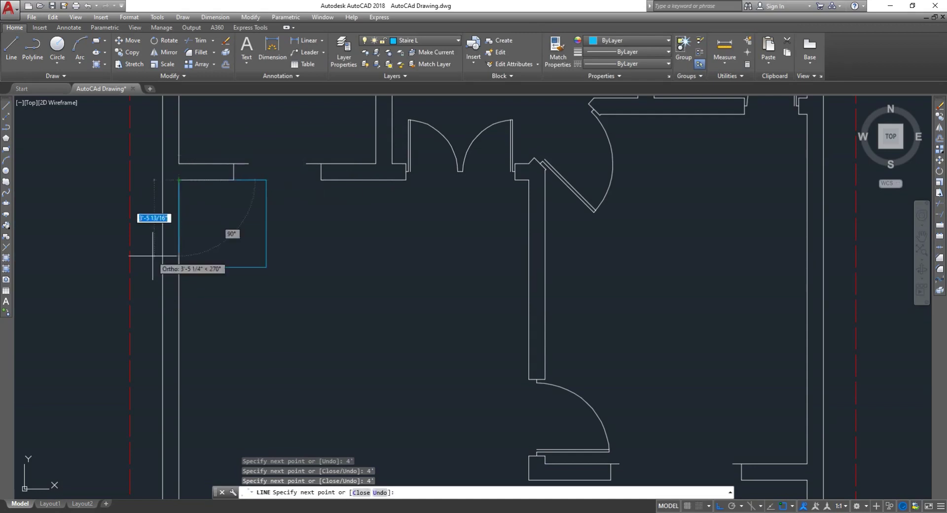
pyautogui.press('Escape')
pyautogui.scroll(2, 198, 211)
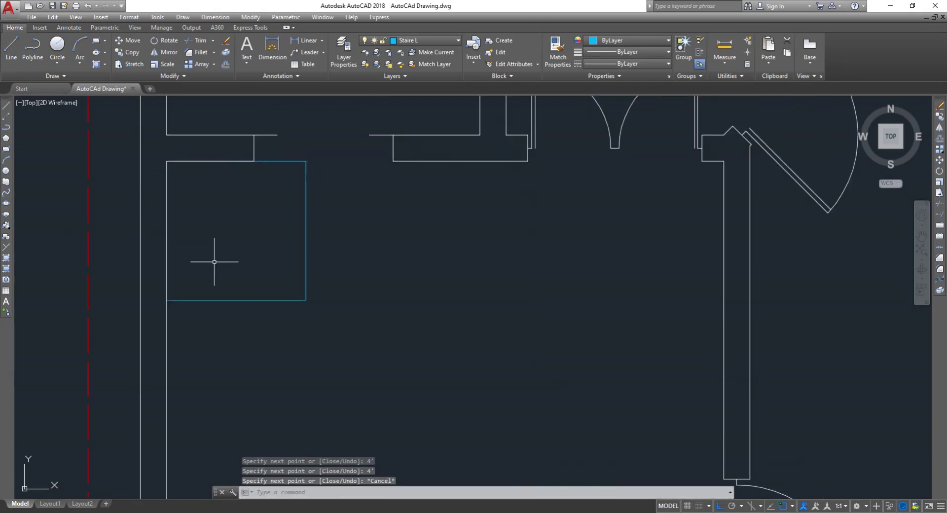
pyautogui.scroll(-2, 215, 264)
# - Offset the square's right and bottom edges by 10 inches as the first treads
pyautogui.write('MO')
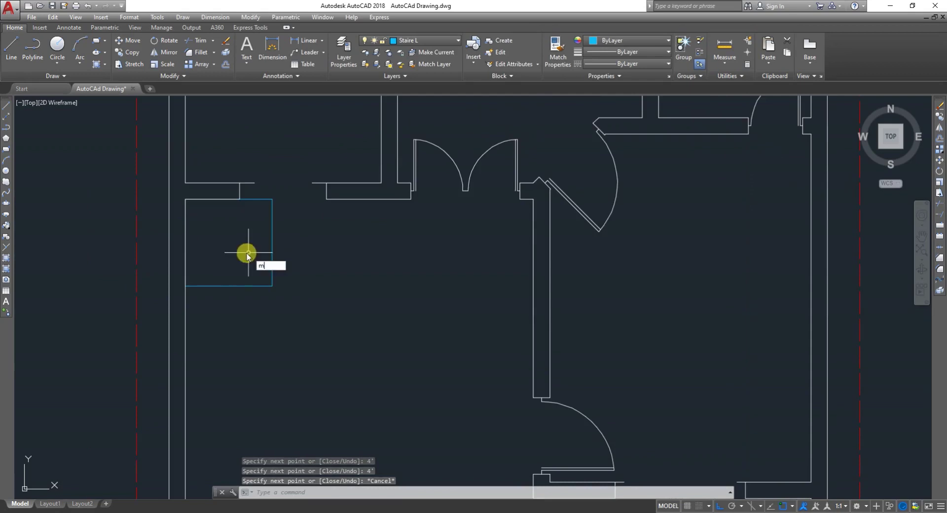
pyautogui.press('BackSpace')
pyautogui.write('o')
pyautogui.press('Return')
pyautogui.write('10')
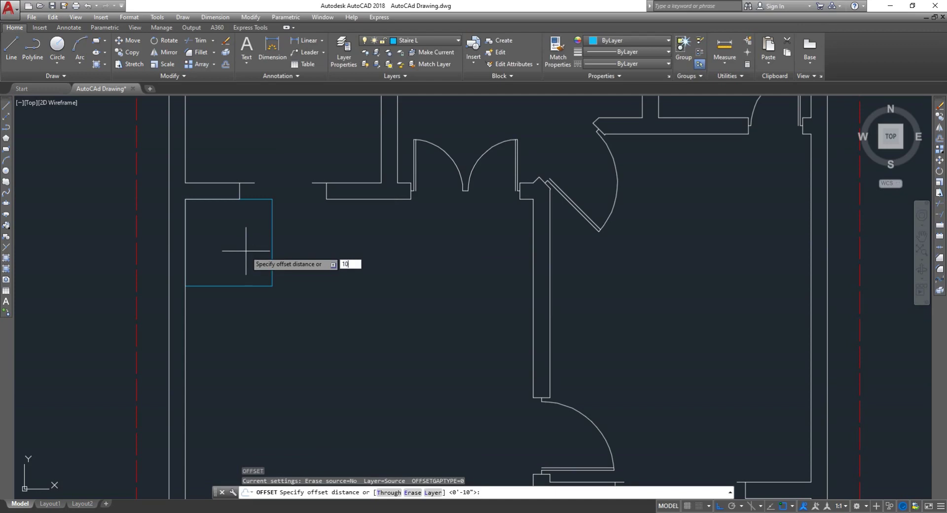
pyautogui.press('Return')
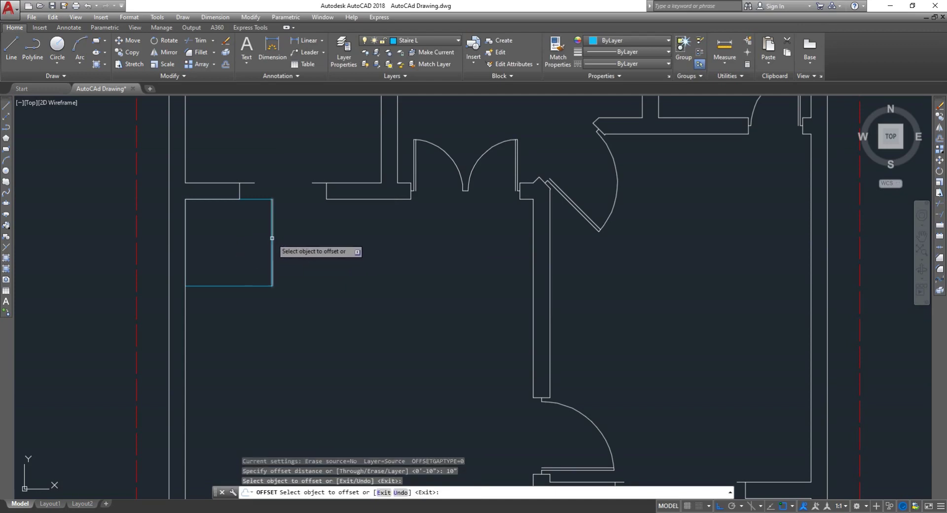
pyautogui.click(272, 238)
pyautogui.click(304, 238)
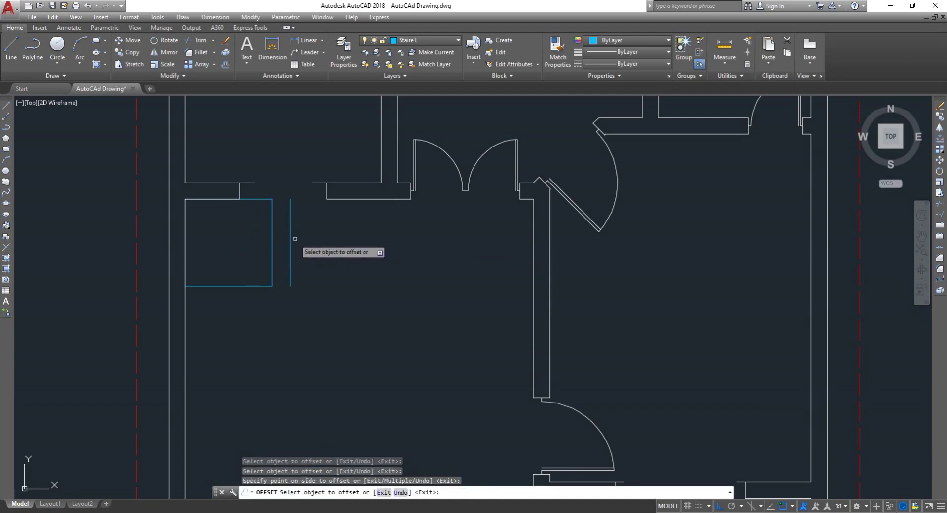
pyautogui.click(239, 285)
pyautogui.click(256, 301)
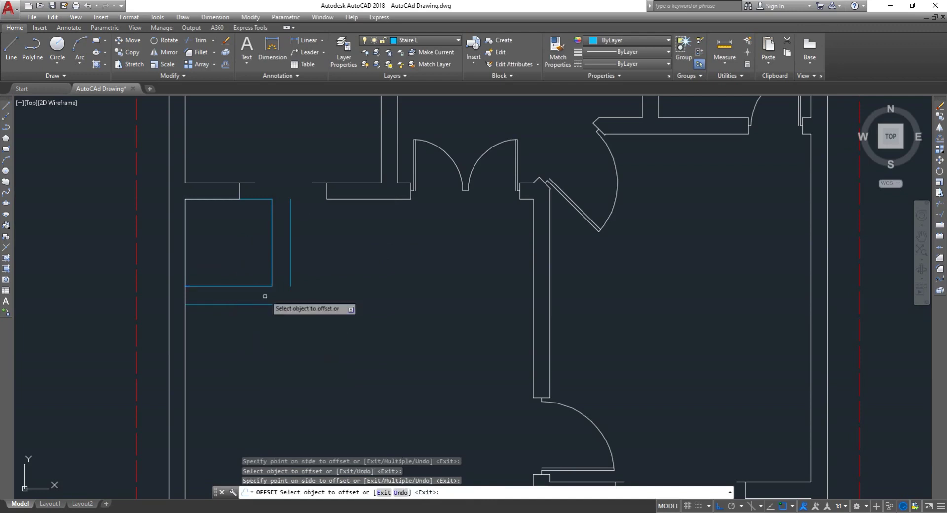
# - Keep offsetting vertical treads rightward and horizontal treads downward, alternating between the two flights
pyautogui.click(290, 252)
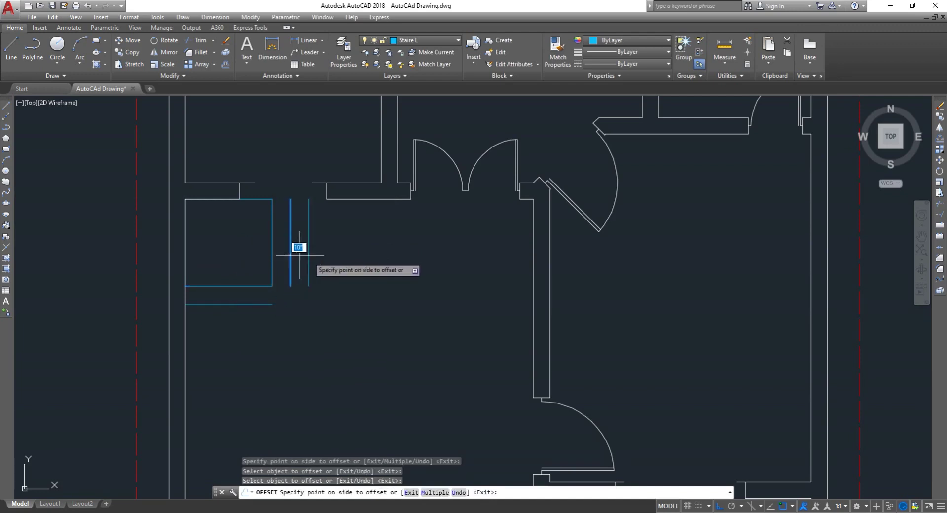
pyautogui.click(299, 255)
pyautogui.click(250, 304)
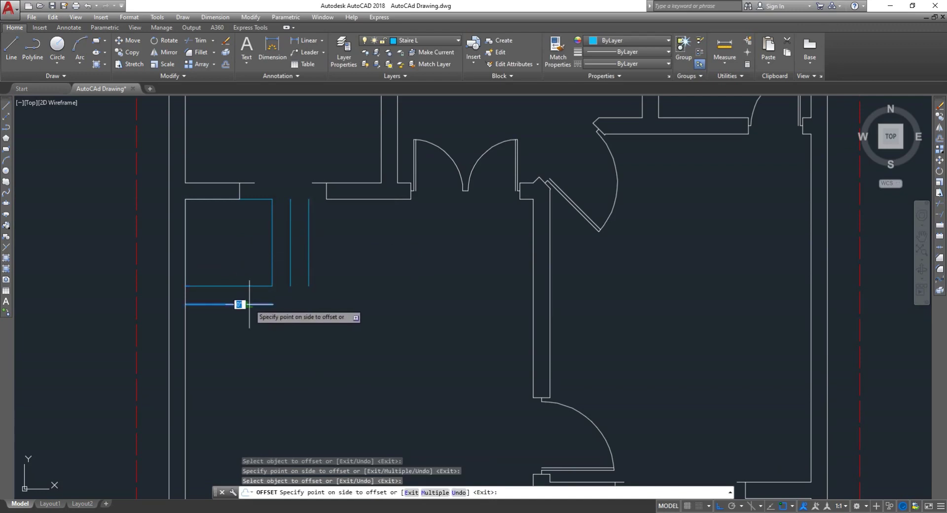
pyautogui.click(250, 315)
pyautogui.click(309, 259)
pyautogui.click(323, 263)
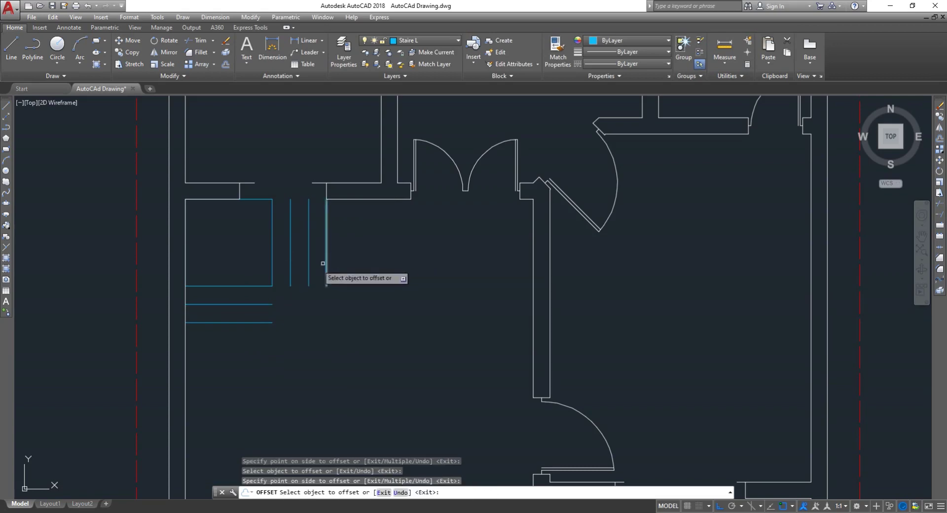
pyautogui.click(247, 322)
pyautogui.click(240, 360)
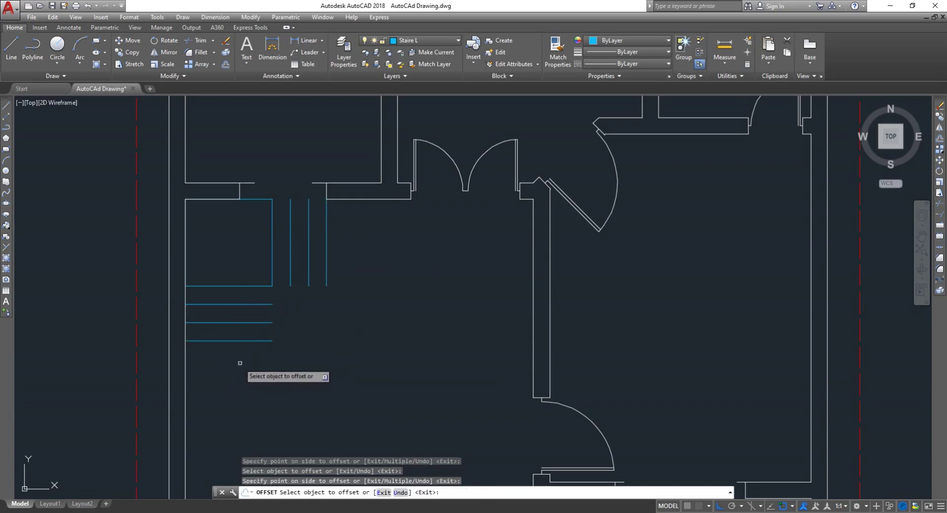
pyautogui.click(330, 267)
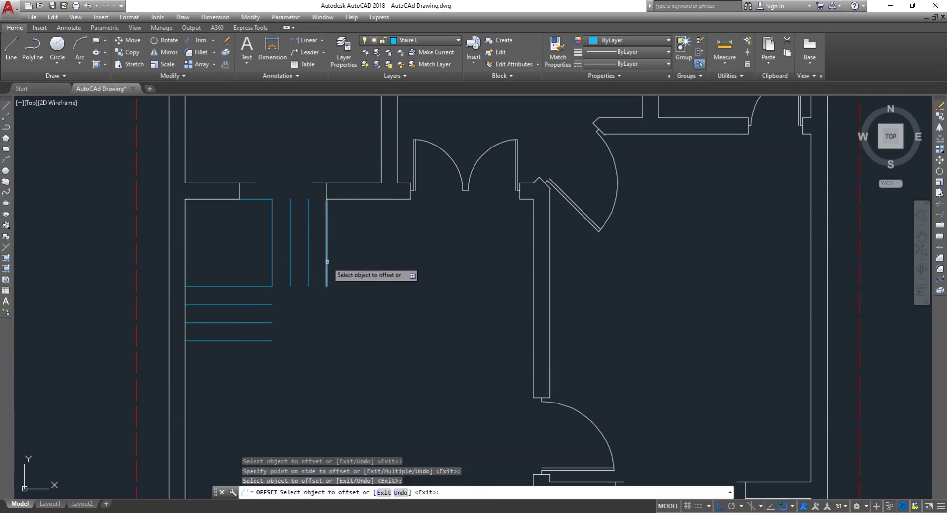
pyautogui.click(327, 262)
pyautogui.click(360, 261)
pyautogui.click(257, 341)
pyautogui.click(256, 375)
pyautogui.click(344, 253)
pyautogui.click(357, 264)
pyautogui.click(259, 358)
pyautogui.click(259, 375)
pyautogui.click(363, 251)
pyautogui.click(379, 252)
pyautogui.click(249, 377)
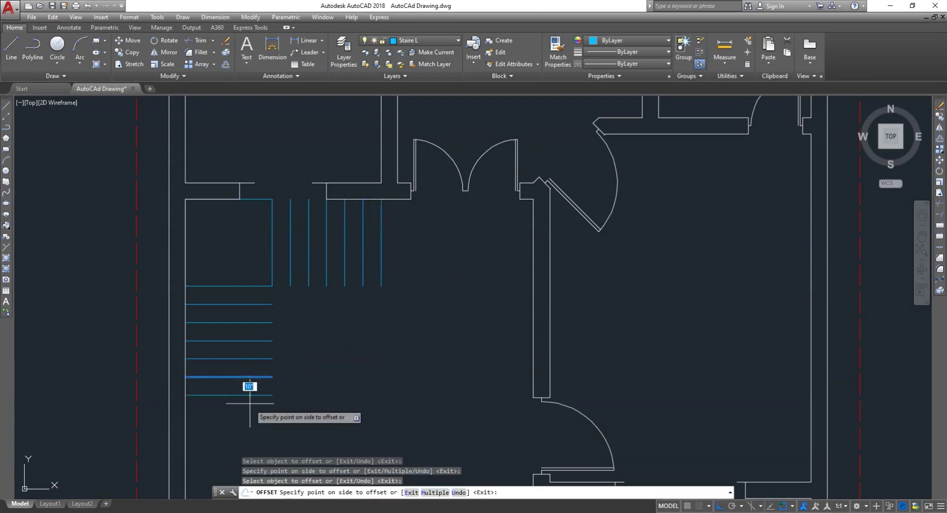
pyautogui.click(250, 403)
# - Add the last vertical treads, undo the extra one, and add a final horizontal tread
pyautogui.scroll(-4, 250, 403)
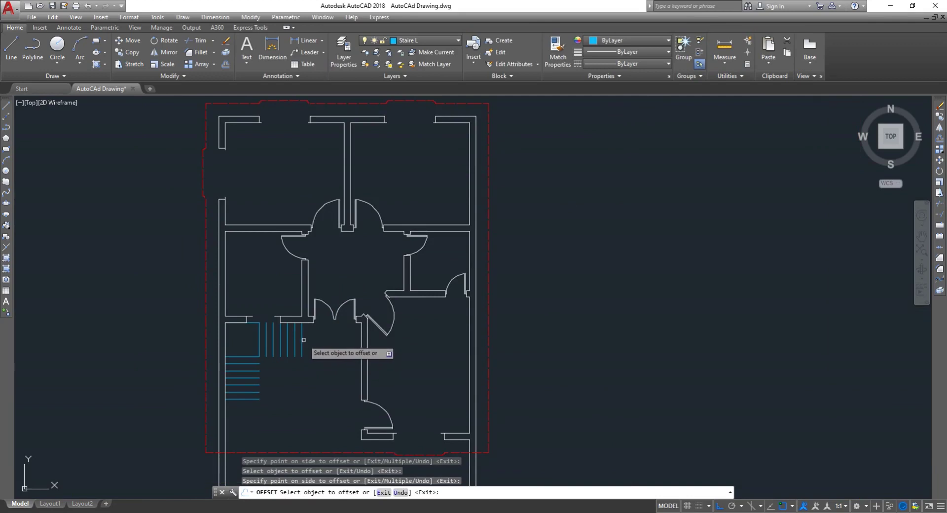
pyautogui.click(302, 340)
pyautogui.click(315, 349)
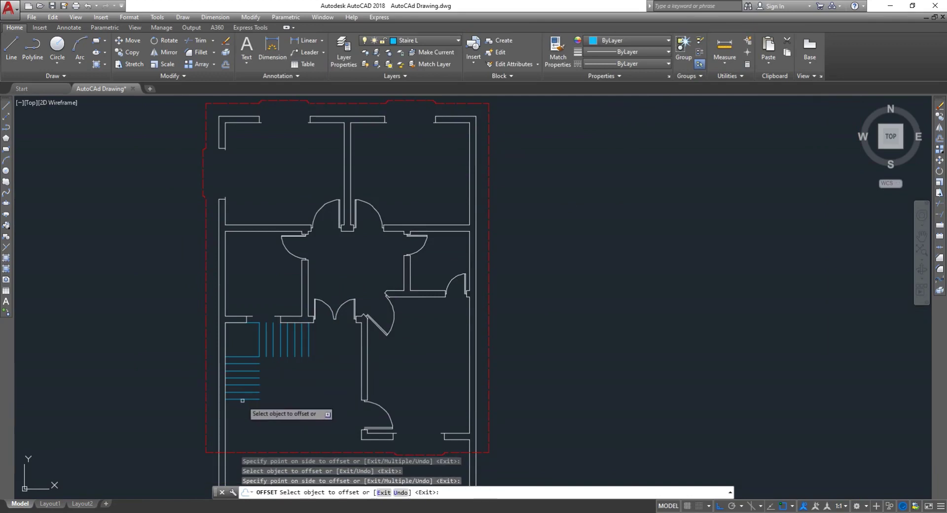
pyautogui.scroll(2, 258, 390)
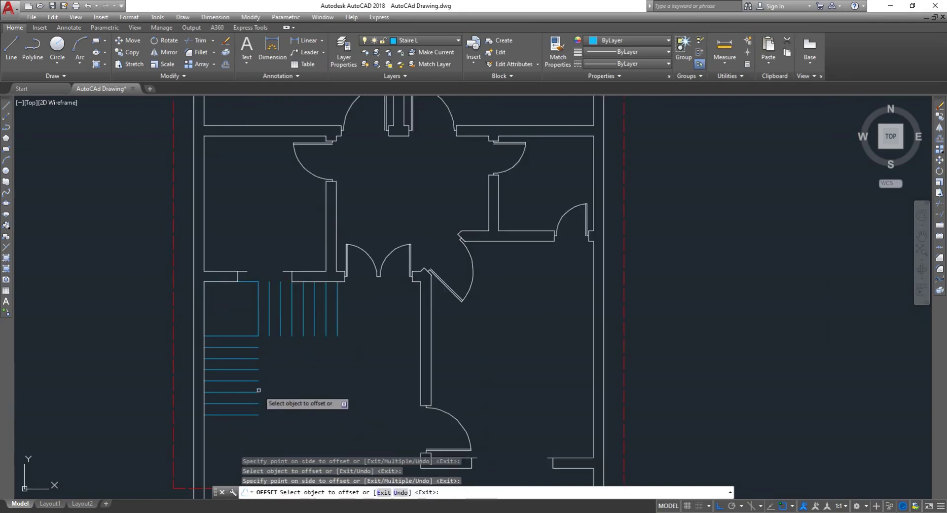
pyautogui.click(339, 307)
pyautogui.click(342, 308)
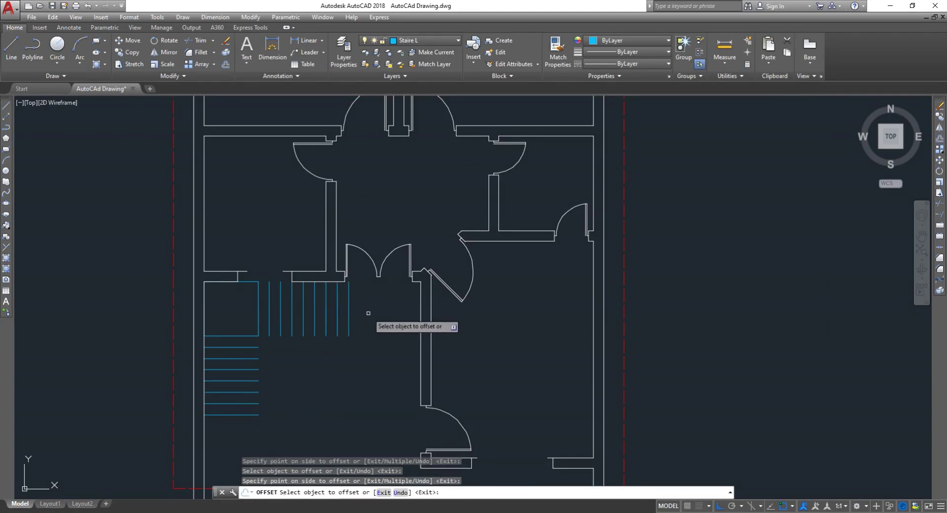
pyautogui.press('u')
pyautogui.press('Return')
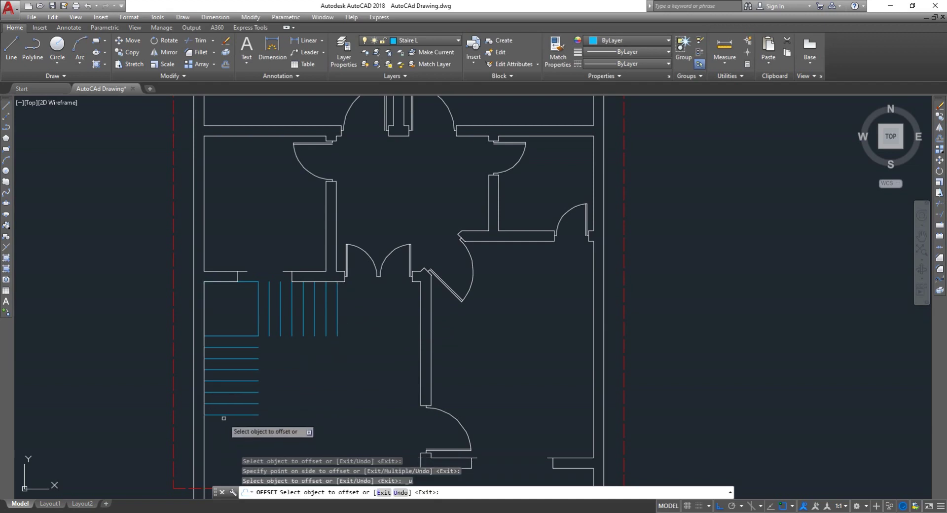
pyautogui.click(223, 415)
pyautogui.click(223, 424)
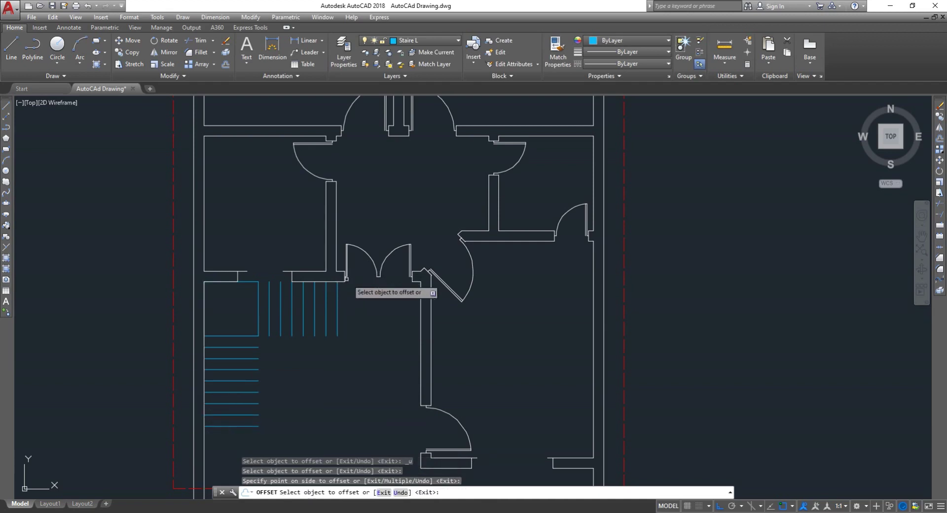
pyautogui.scroll(2, 345, 296)
pyautogui.scroll(-4, 255, 325)
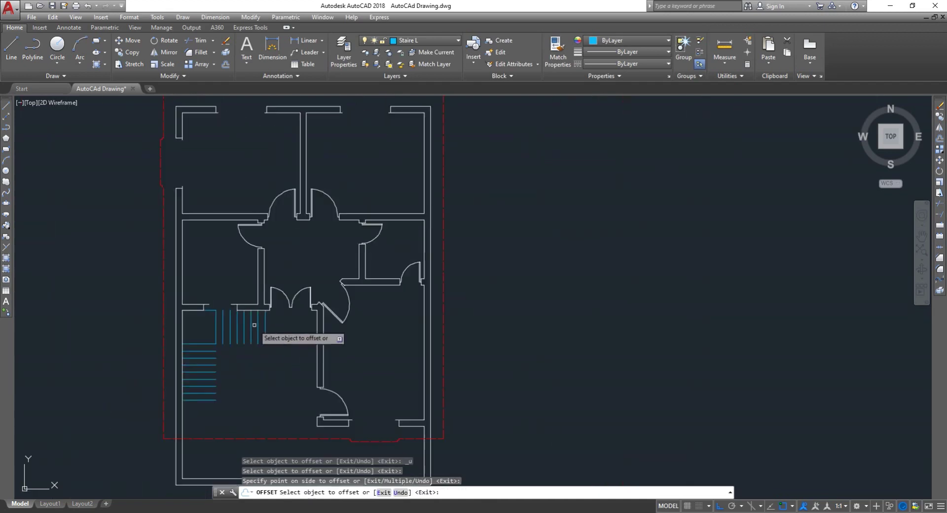
pyautogui.scroll(3, 207, 399)
pyautogui.scroll(-3, 186, 428)
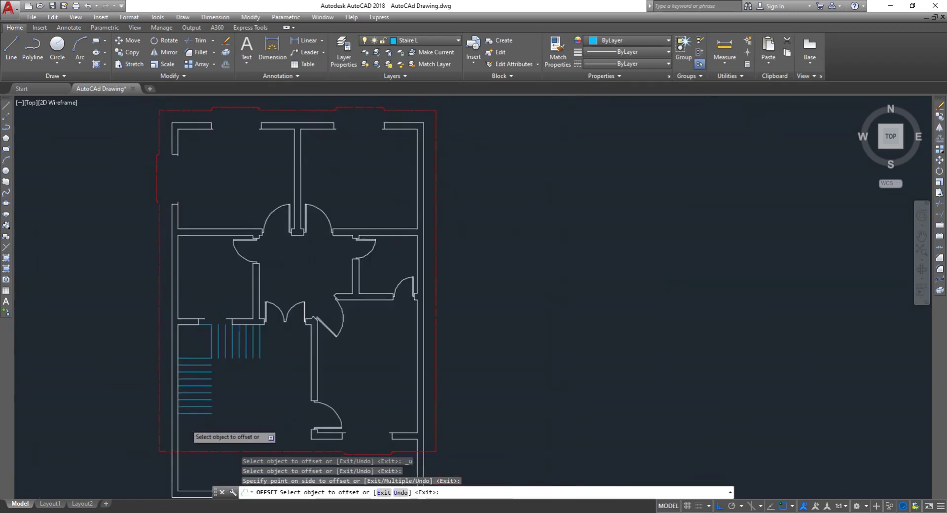
pyautogui.scroll(3, 197, 421)
pyautogui.scroll(-2, 210, 375)
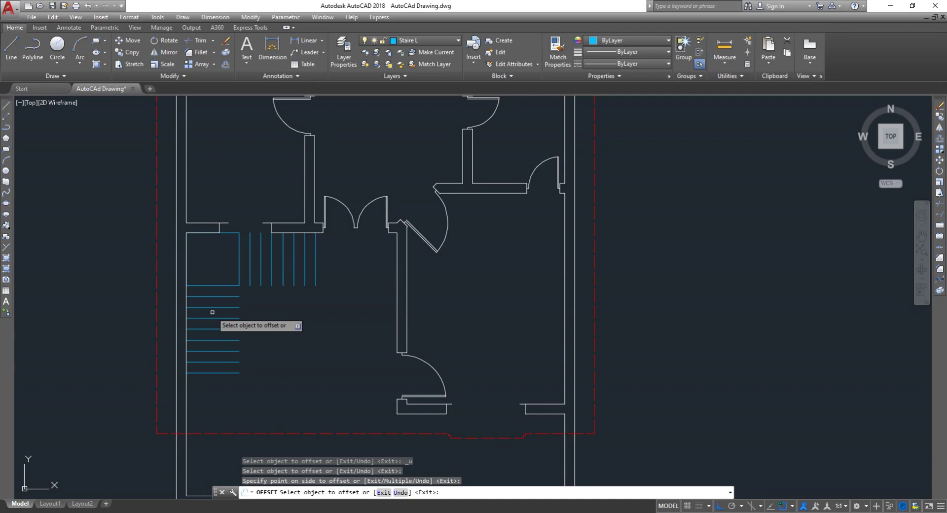
# - Draw the stair edge up from the lower flight's bottom-right corner to the inner corner, then right along the upper flight
pyautogui.press('Escape')
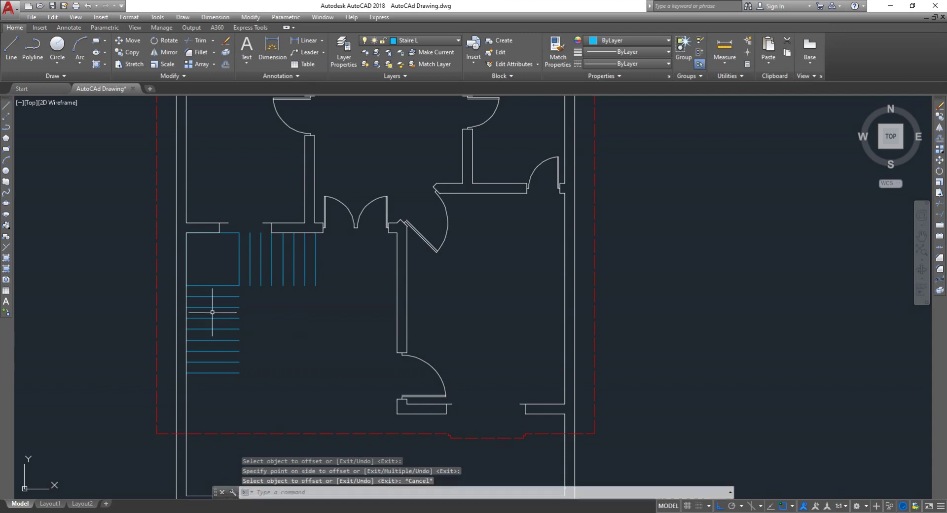
pyautogui.scroll(2, 213, 303)
pyautogui.write('o')
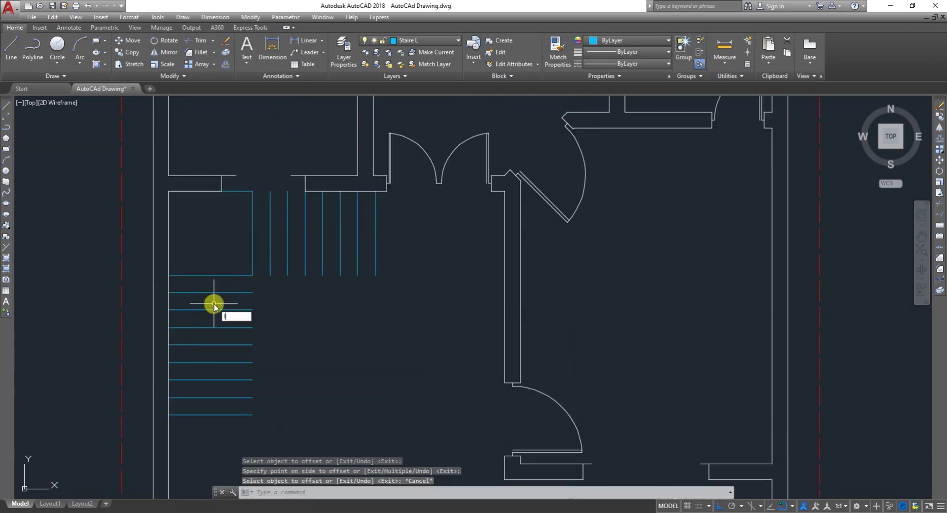
pyautogui.press('Escape')
pyautogui.write('l')
pyautogui.press('Return')
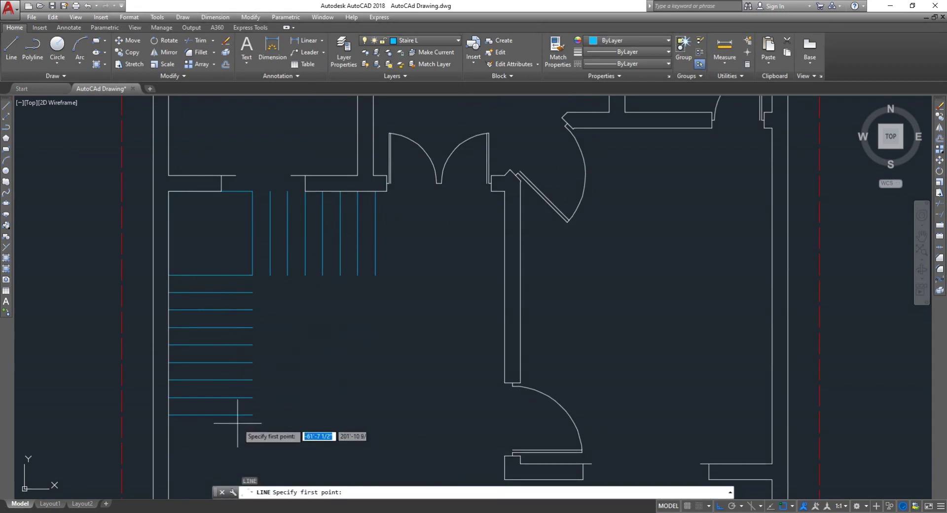
pyautogui.click(252, 415)
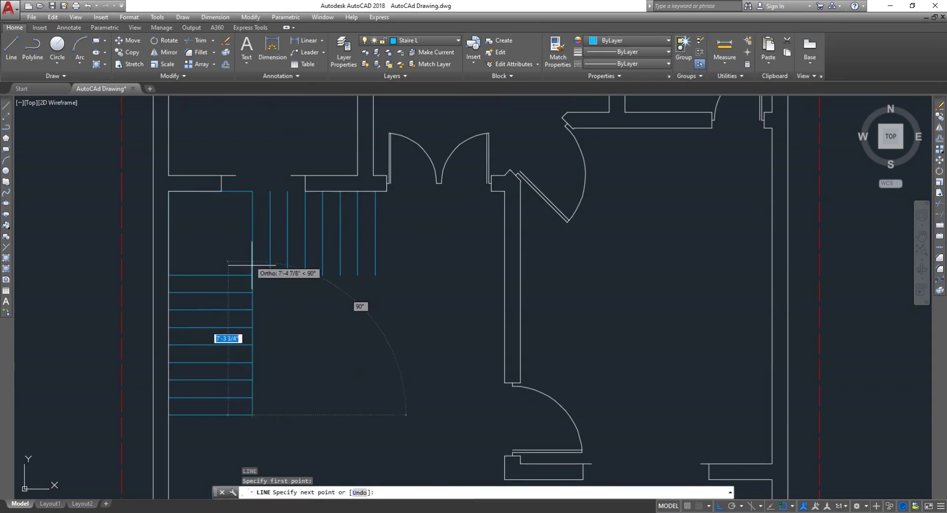
pyautogui.click(252, 274)
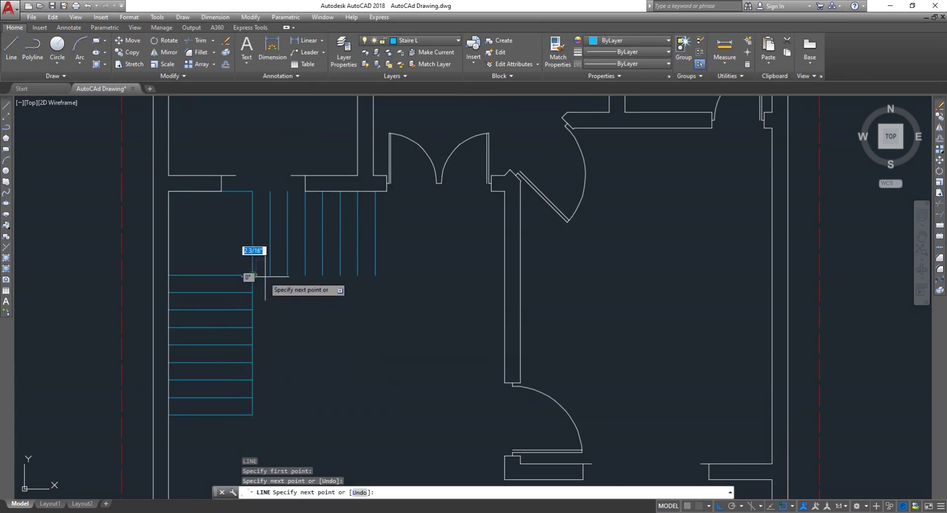
pyautogui.click(374, 274)
pyautogui.press('Escape')
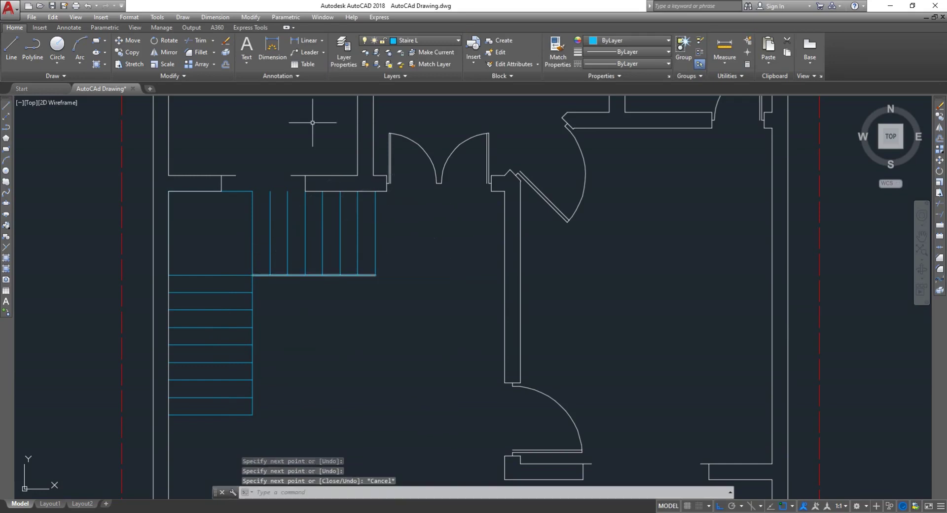
# - Start a top edge line across the upper flight, then abandon it
pyautogui.press('Return')
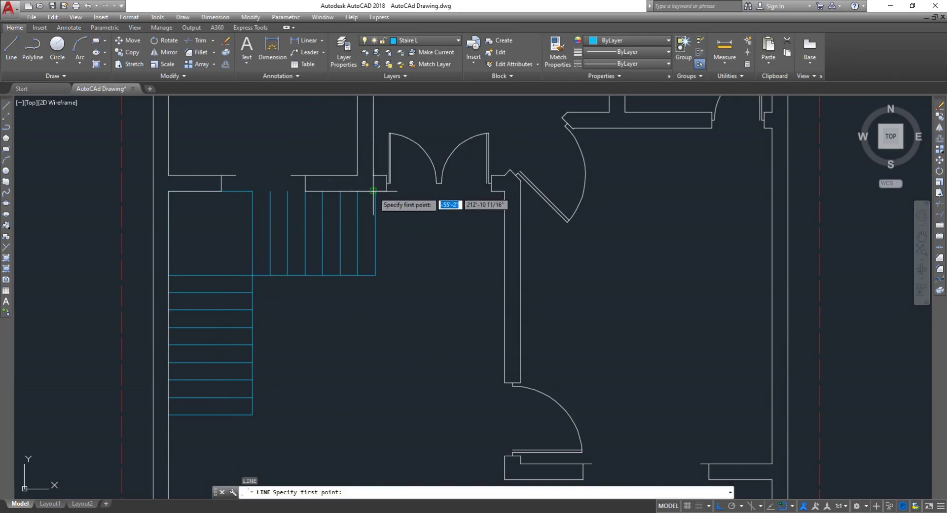
pyautogui.click(375, 191)
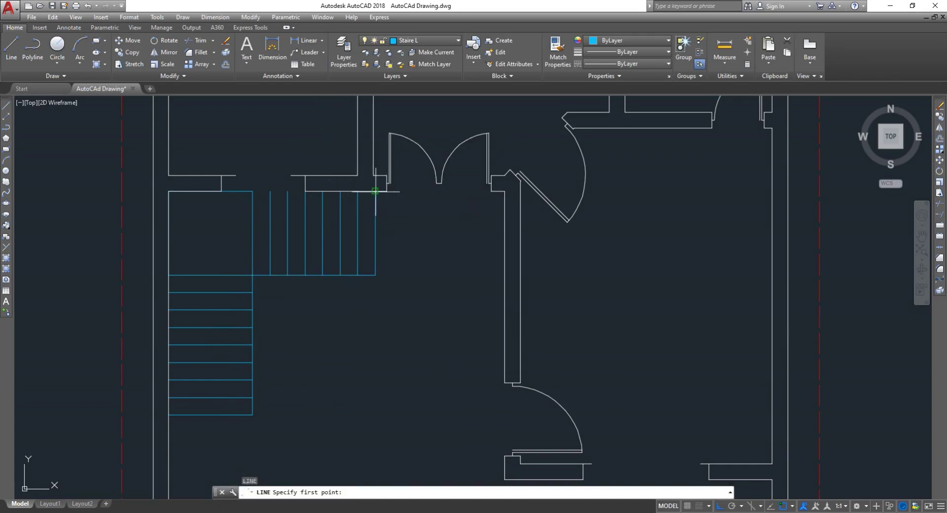
pyautogui.click(170, 191)
pyautogui.press('Escape')
pyautogui.scroll(-3, 224, 279)
pyautogui.scroll(5, 163, 296)
pyautogui.scroll(-4, 179, 316)
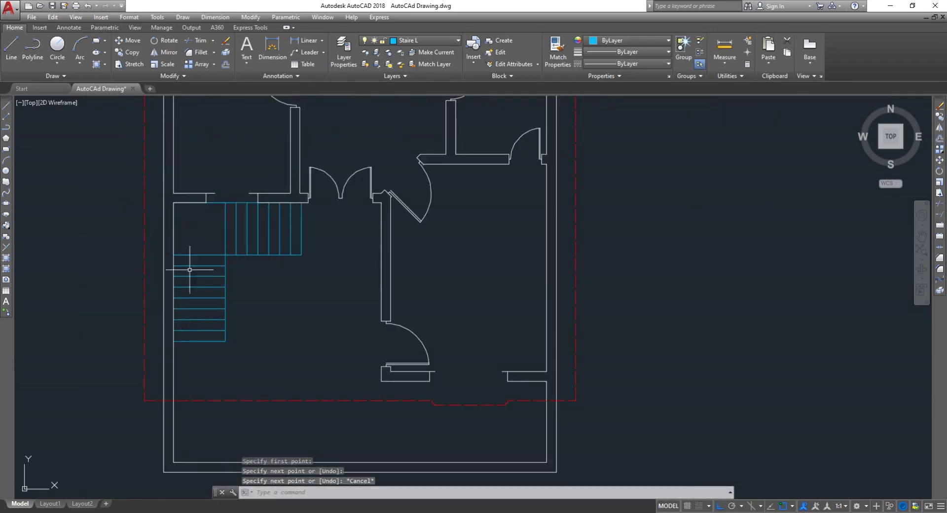
pyautogui.scroll(2, 182, 318)
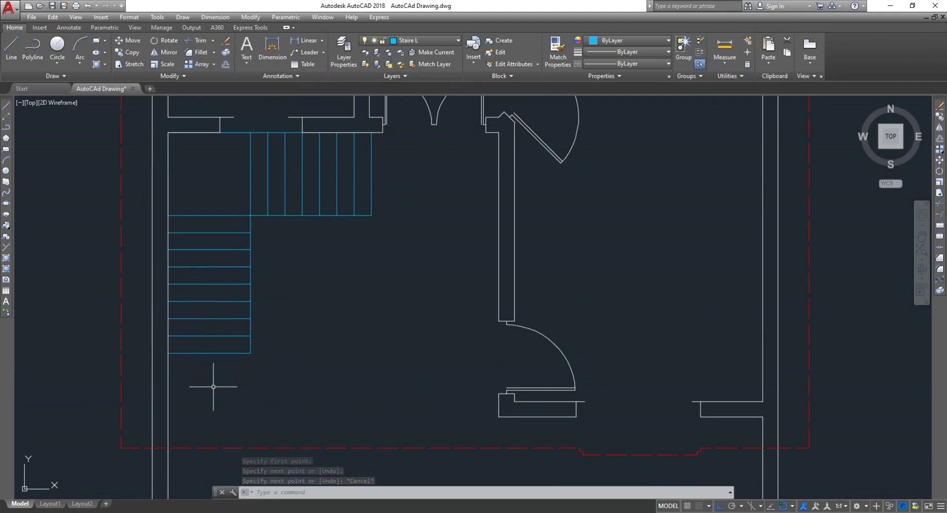
pyautogui.scroll(-2, 210, 382)
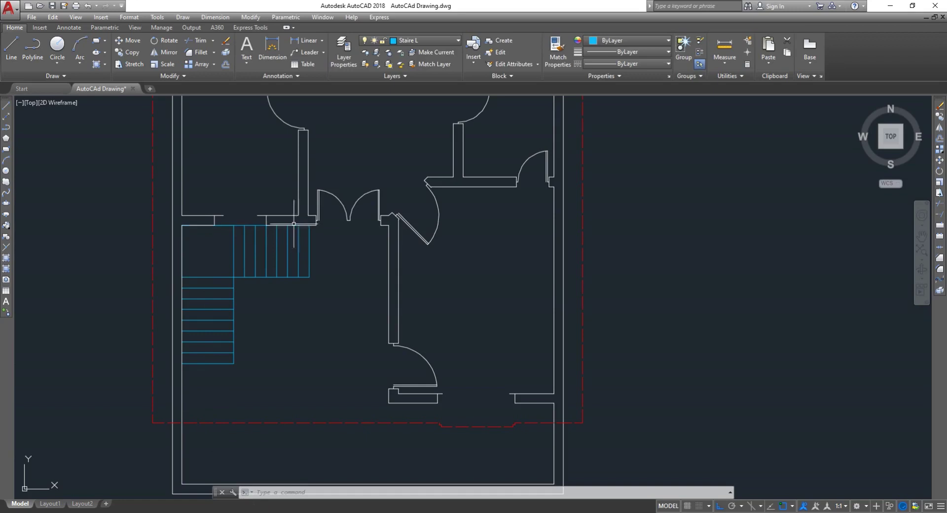
# - Draw a vertical arrow shaft on the lower flight with two diagonal legs forming an upward arrowhead
pyautogui.write('l')
pyautogui.press('Return')
pyautogui.scroll(2, 179, 329)
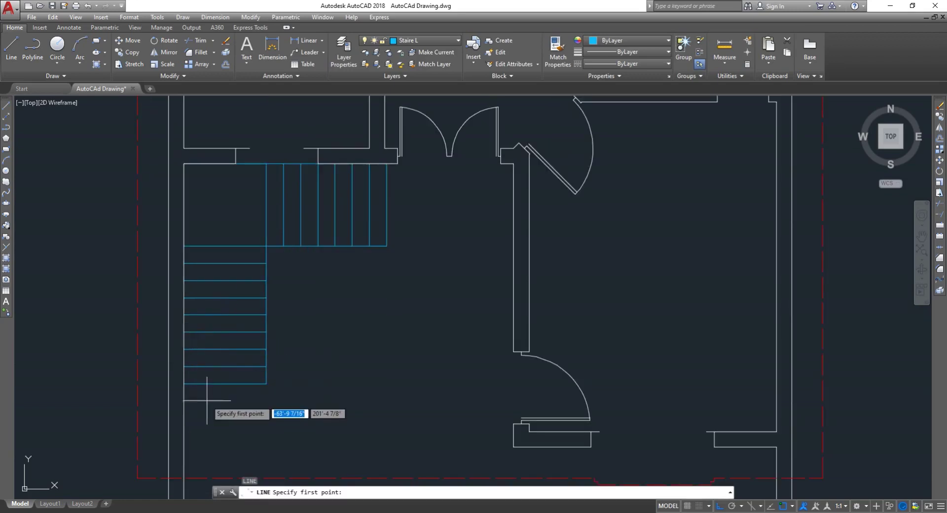
pyautogui.click(225, 384)
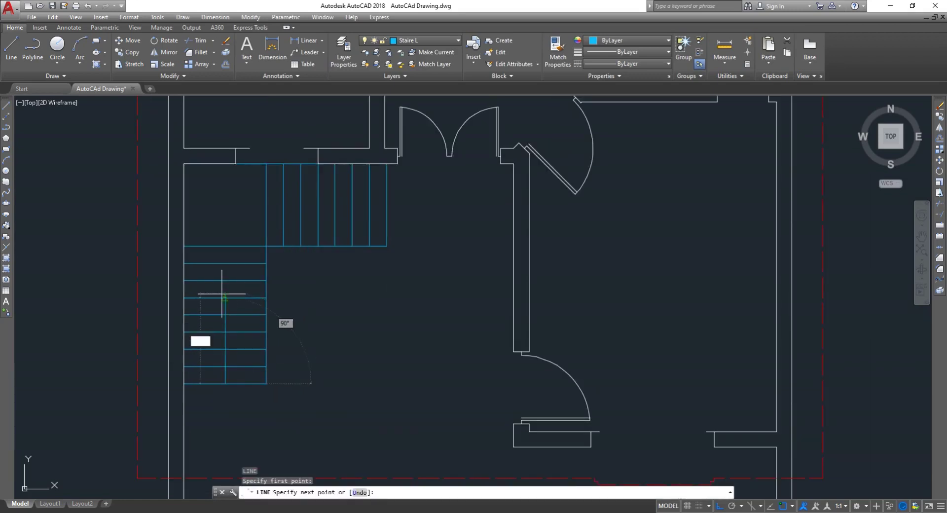
pyautogui.click(224, 297)
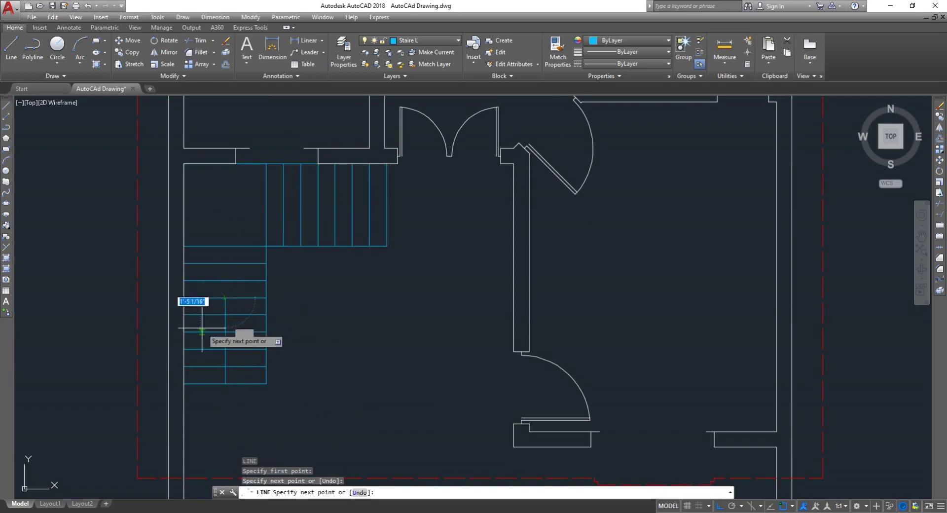
pyautogui.click(202, 330)
pyautogui.press('Return')
pyautogui.press('Return')
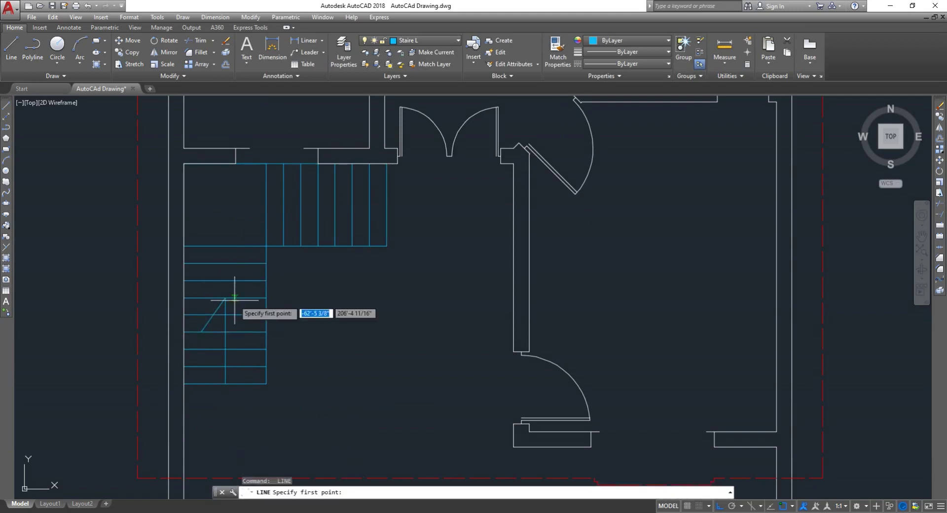
pyautogui.click(202, 331)
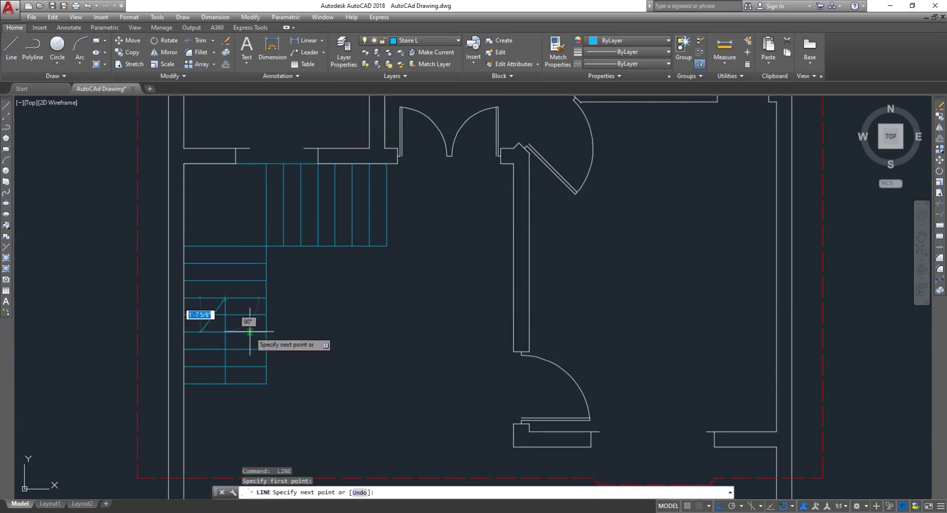
pyautogui.click(246, 330)
pyautogui.press('Return')
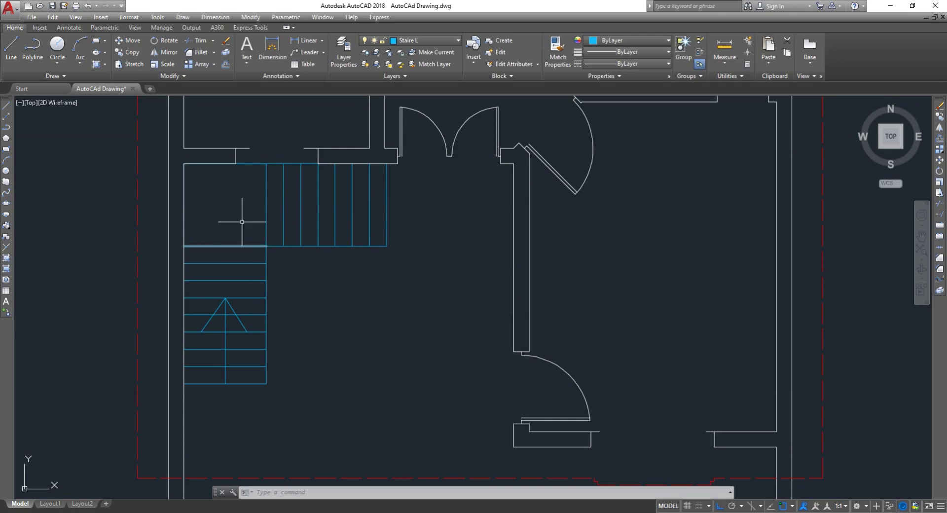
# - Draw a winder diagonal from the inner stair corner to the landing's top wall
pyautogui.scroll(2, 188, 135)
pyautogui.scroll(2, 188, 135)
pyautogui.write('l')
pyautogui.press('Return')
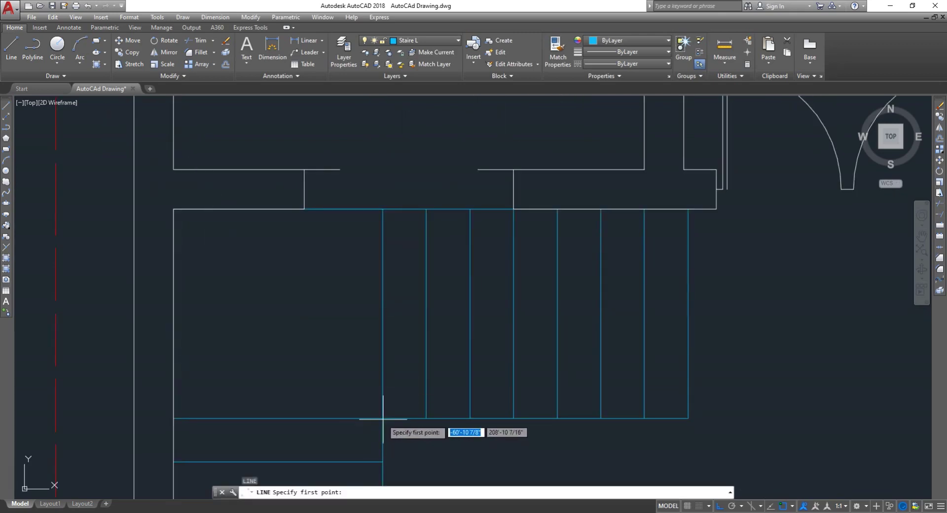
pyautogui.click(383, 418)
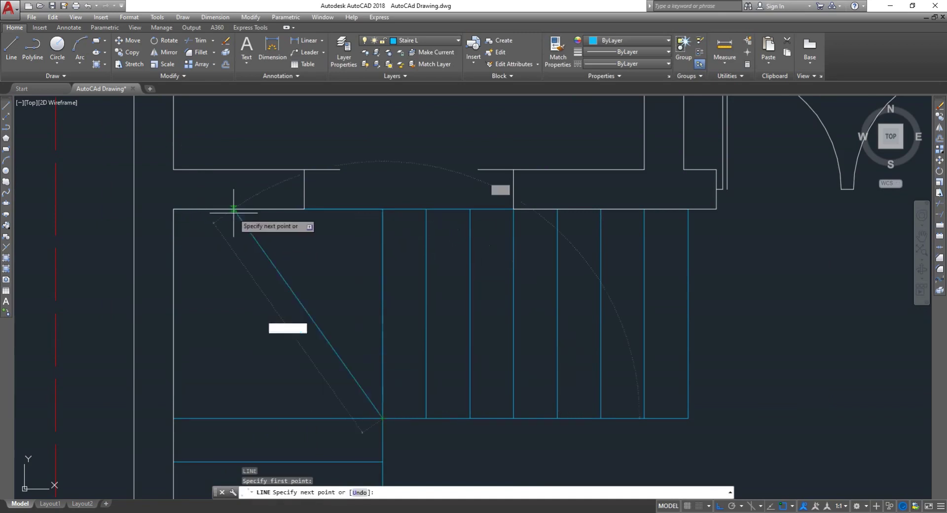
pyautogui.click(278, 209)
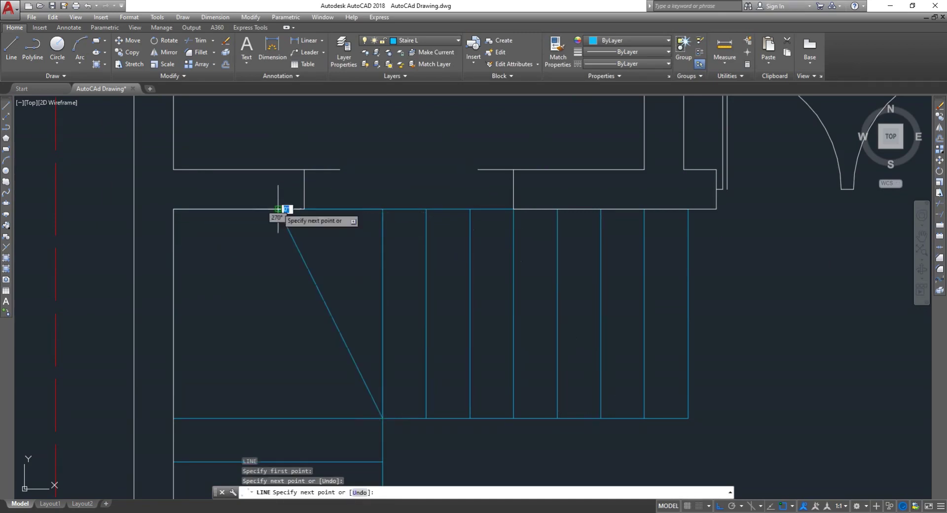
pyautogui.press('Return')
pyautogui.press('Return')
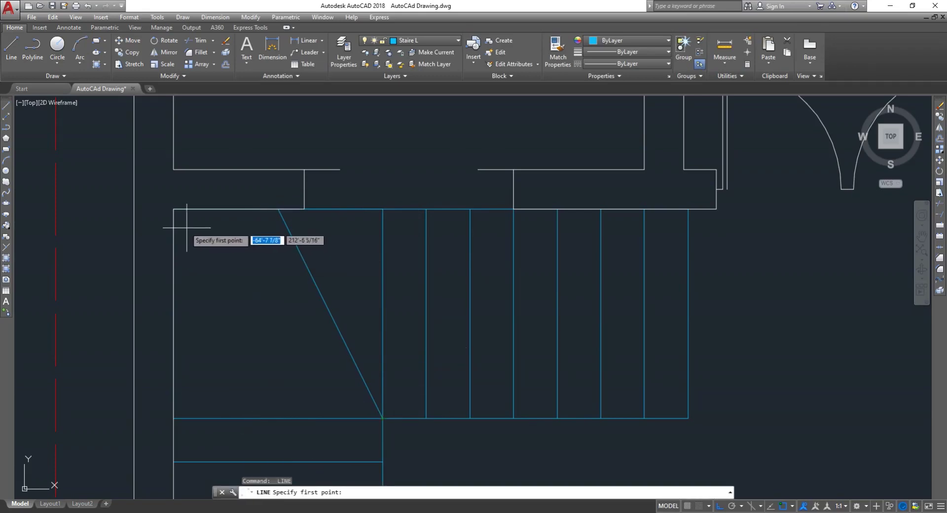
# - Draw a second winder diagonal from the inner stair corner to the landing's left wall
pyautogui.press('Return')
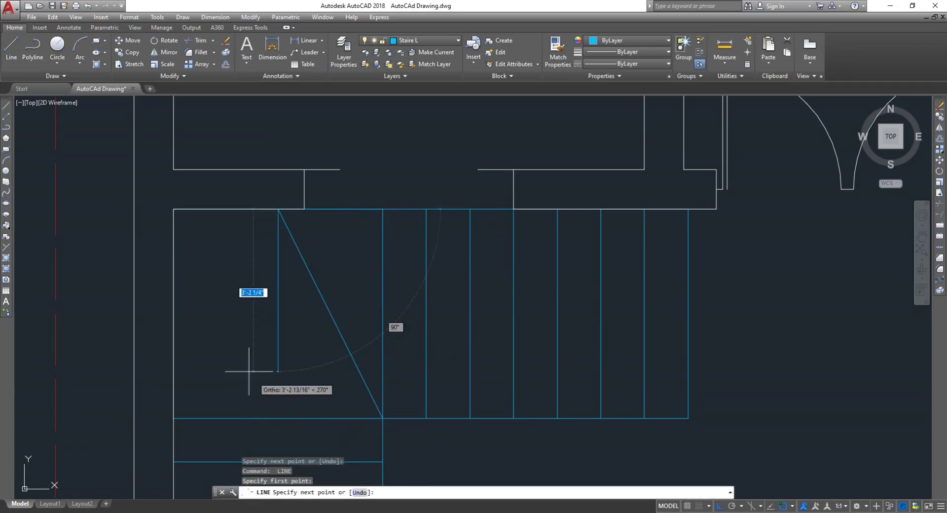
pyautogui.press('Escape')
pyautogui.write('K')
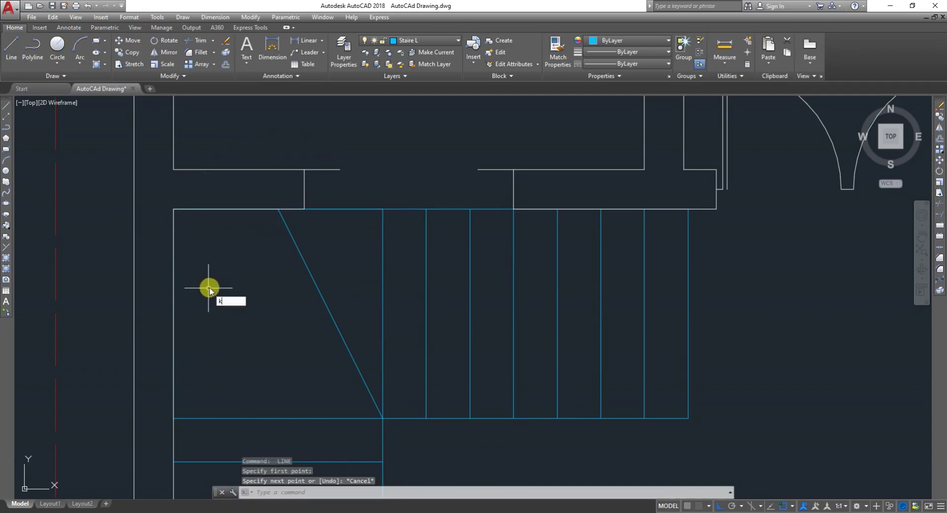
pyautogui.press('Return')
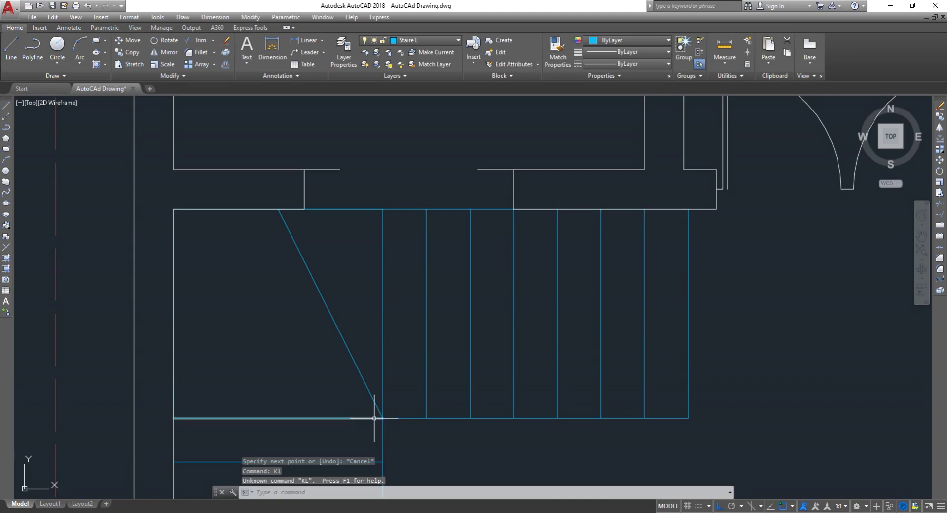
pyautogui.press('Escape')
pyautogui.write('l')
pyautogui.press('Return')
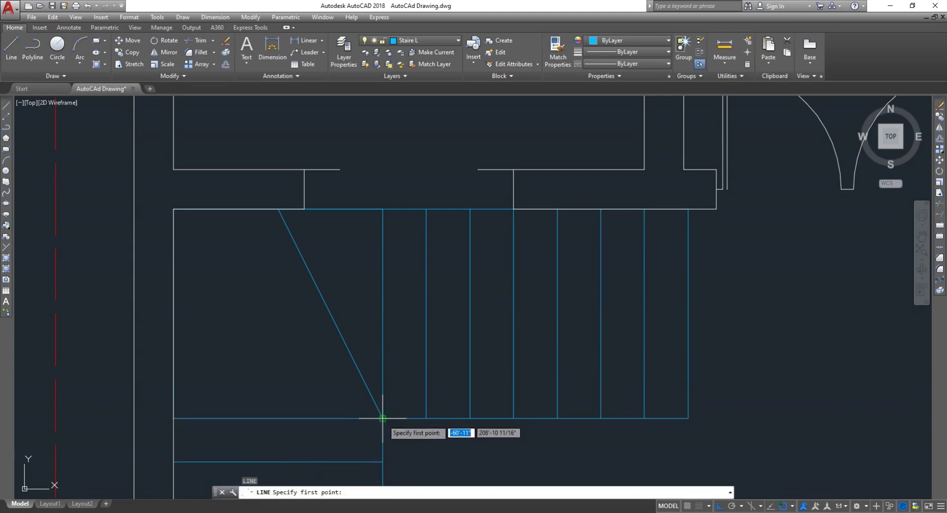
pyautogui.click(382, 418)
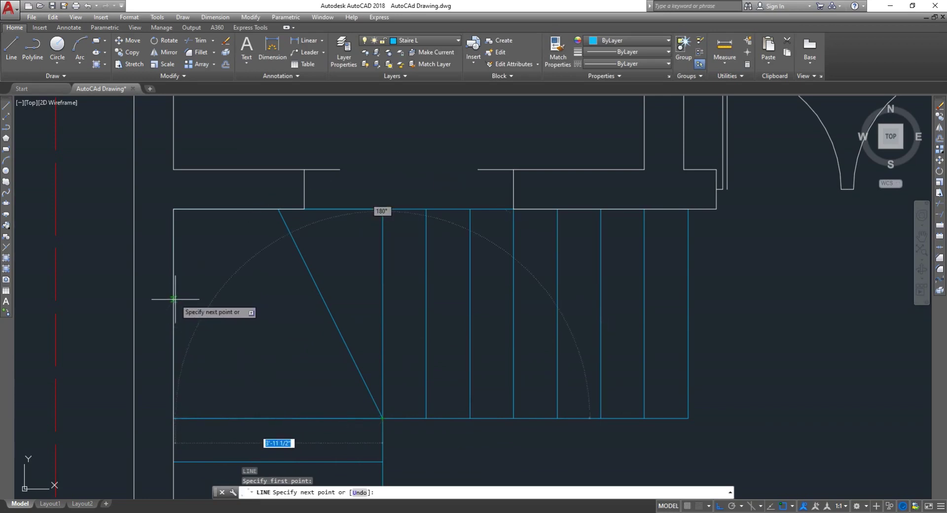
pyautogui.click(175, 315)
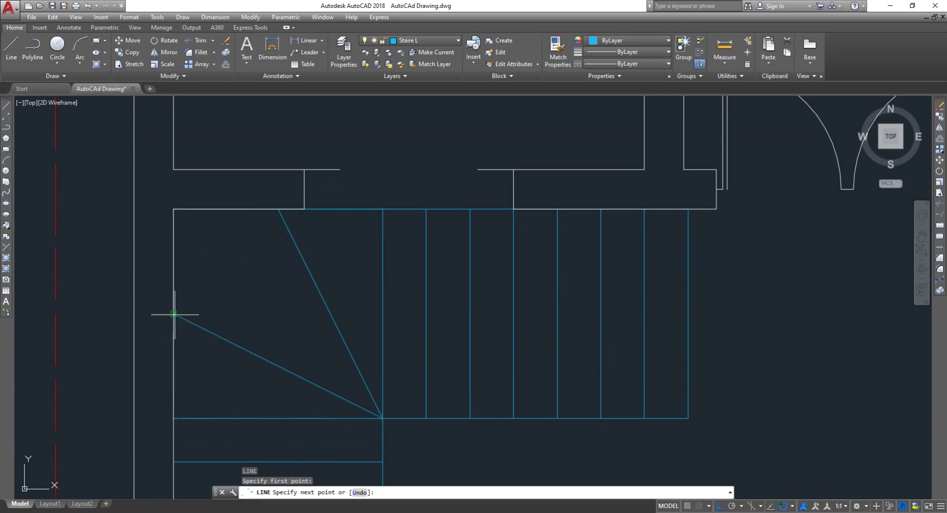
pyautogui.press('Escape')
pyautogui.scroll(-6, 221, 334)
pyautogui.scroll(5, 228, 393)
pyautogui.scroll(-5, 233, 394)
pyautogui.scroll(6, 227, 392)
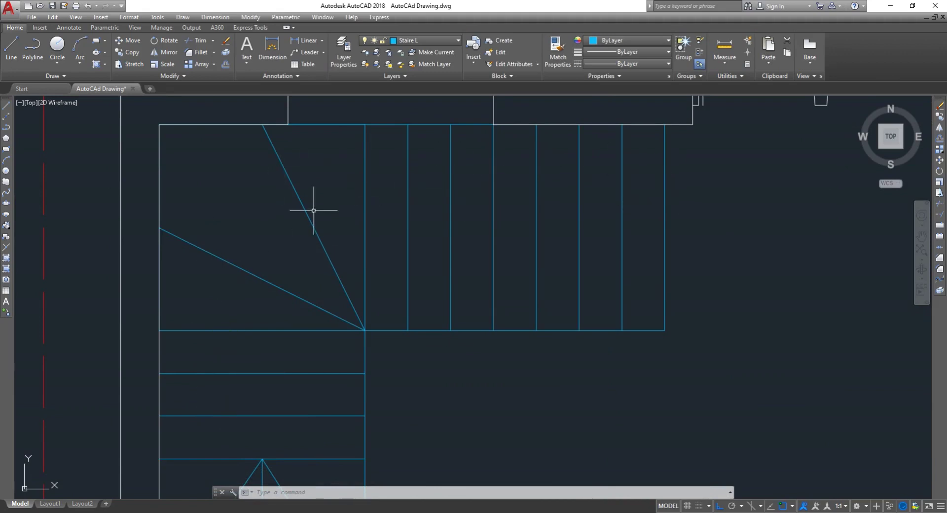
pyautogui.click(276, 373)
pyautogui.press('Escape')
pyautogui.scroll(-3, 316, 249)
pyautogui.scroll(3, 298, 247)
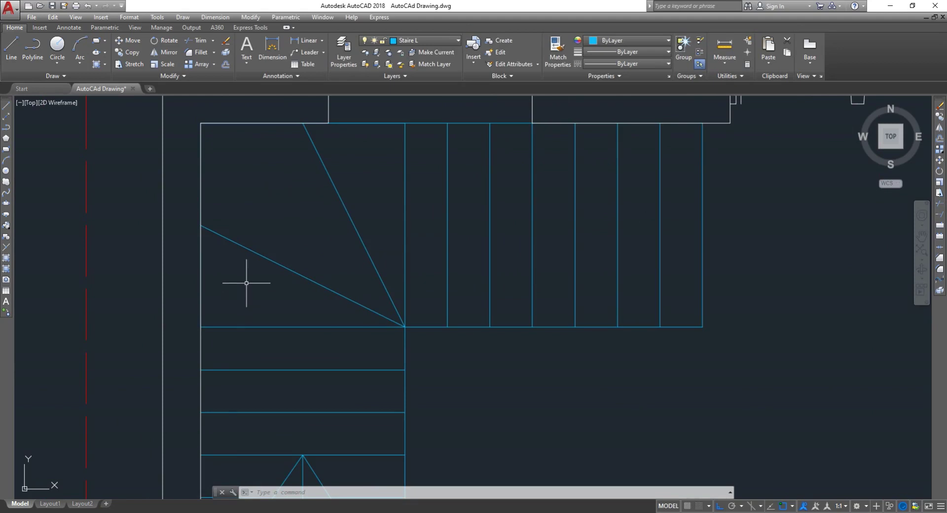
pyautogui.scroll(-4, 258, 267)
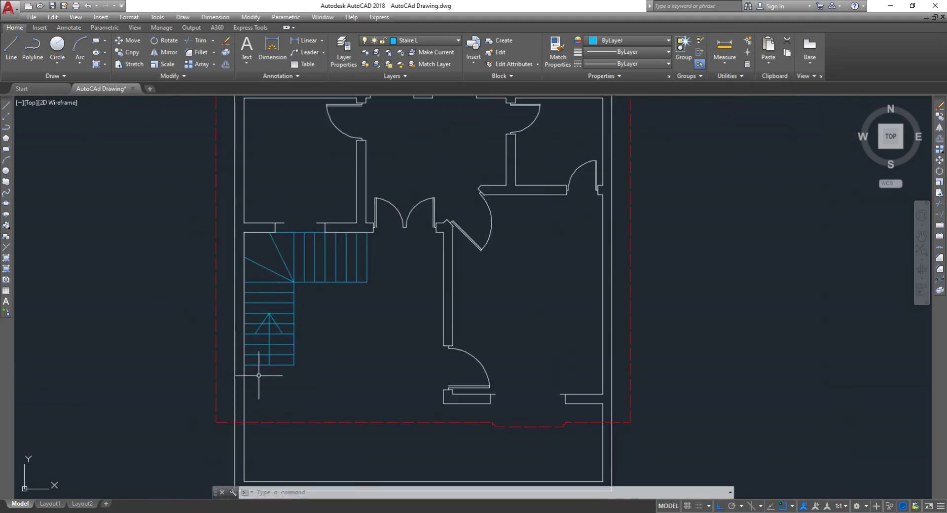
pyautogui.scroll(3, 264, 366)
pyautogui.scroll(-2, 274, 327)
pyautogui.scroll(-2, 275, 328)
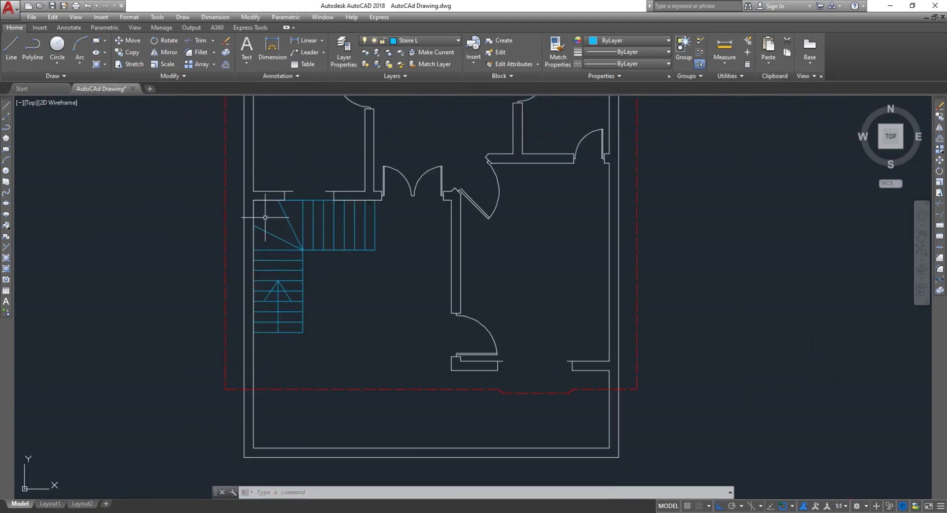
pyautogui.scroll(5, 277, 225)
pyautogui.scroll(-5, 277, 224)
pyautogui.scroll(4, 279, 350)
pyautogui.scroll(-4, 279, 334)
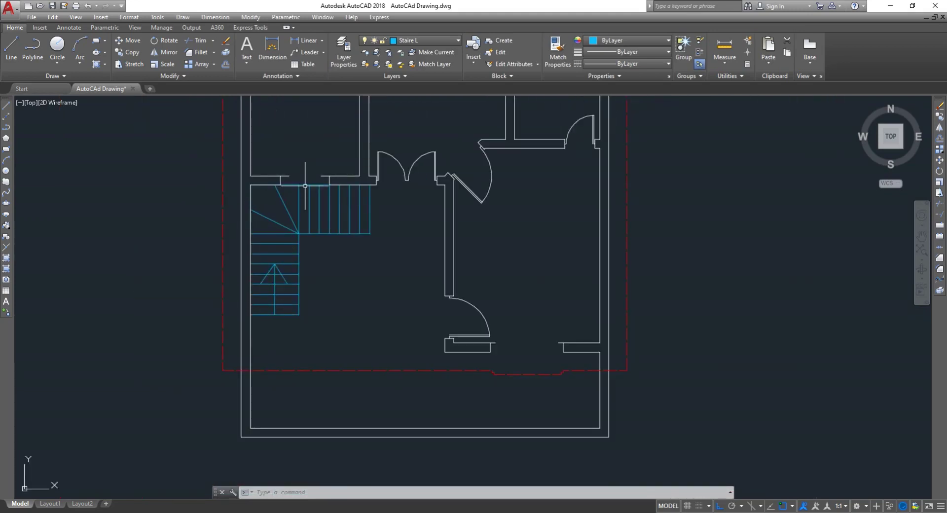
pyautogui.scroll(1, 270, 209)
pyautogui.scroll(3, 286, 197)
pyautogui.scroll(-2, 287, 275)
pyautogui.scroll(-2, 287, 274)
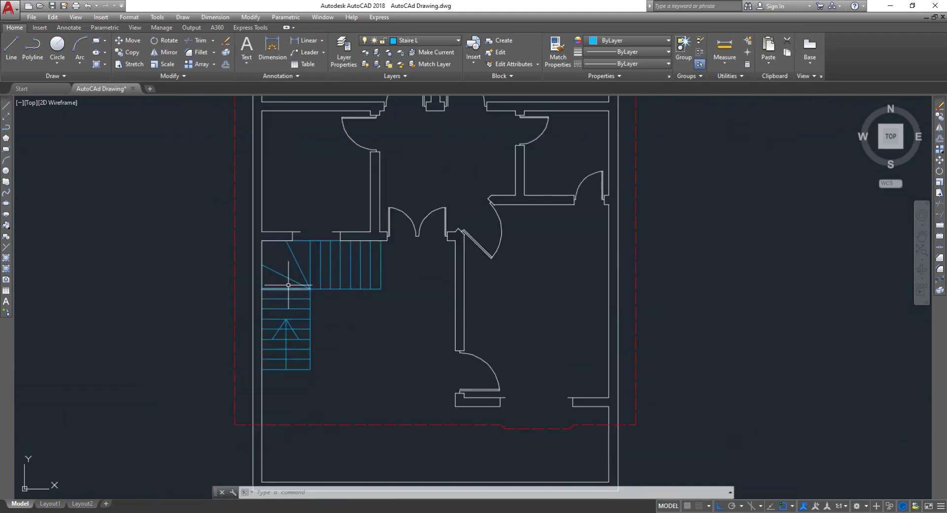
pyautogui.scroll(4, 290, 268)
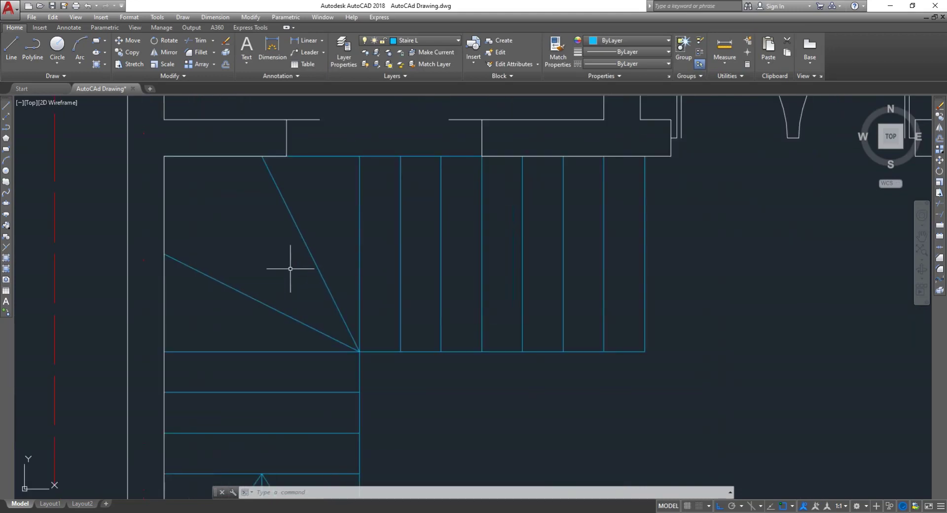
pyautogui.scroll(-4, 290, 269)
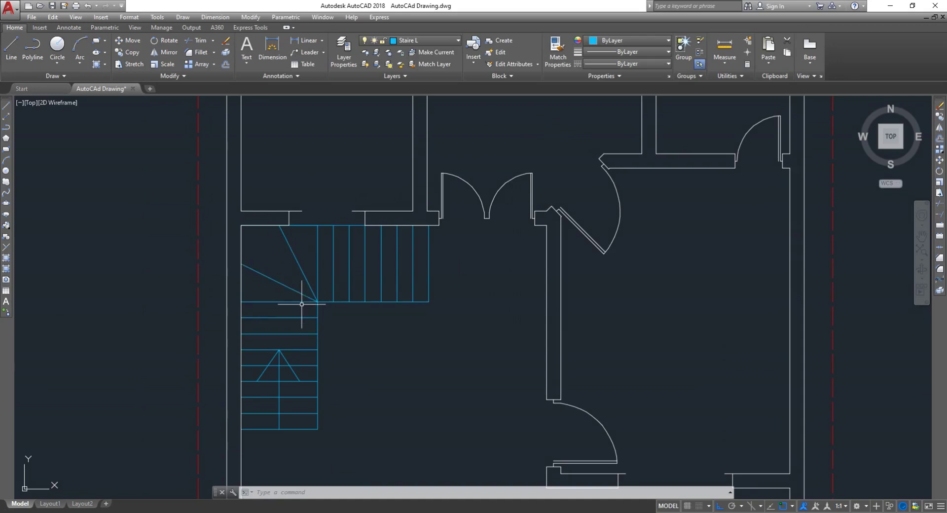
pyautogui.scroll(-3, 301, 304)
pyautogui.scroll(-1, 302, 304)
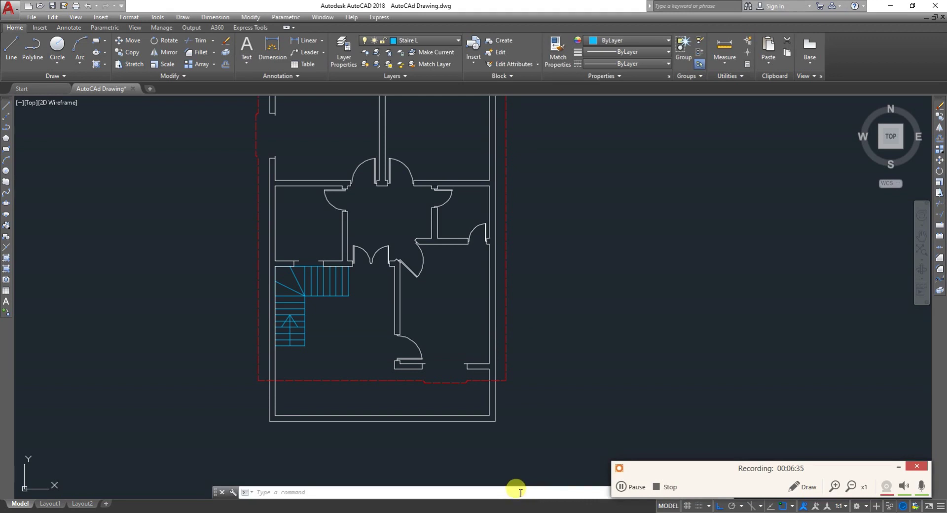
pyautogui.click(664, 487)
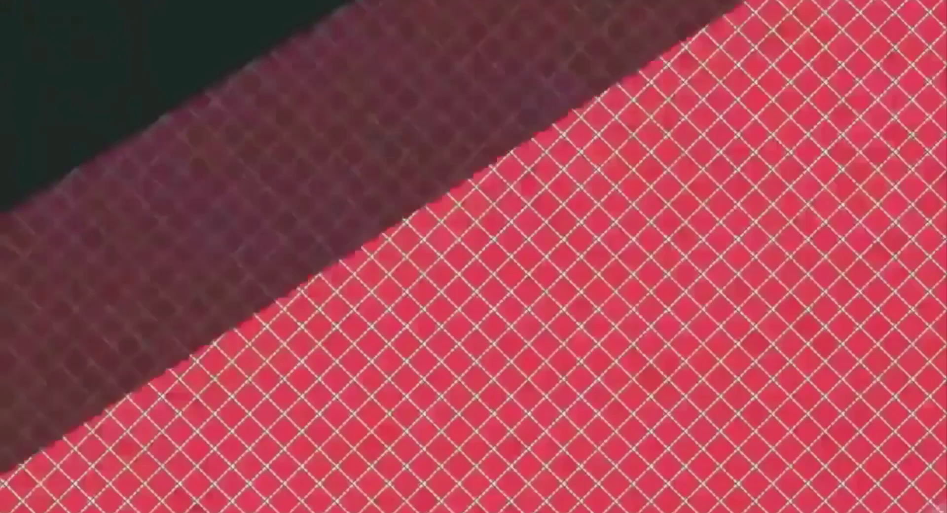